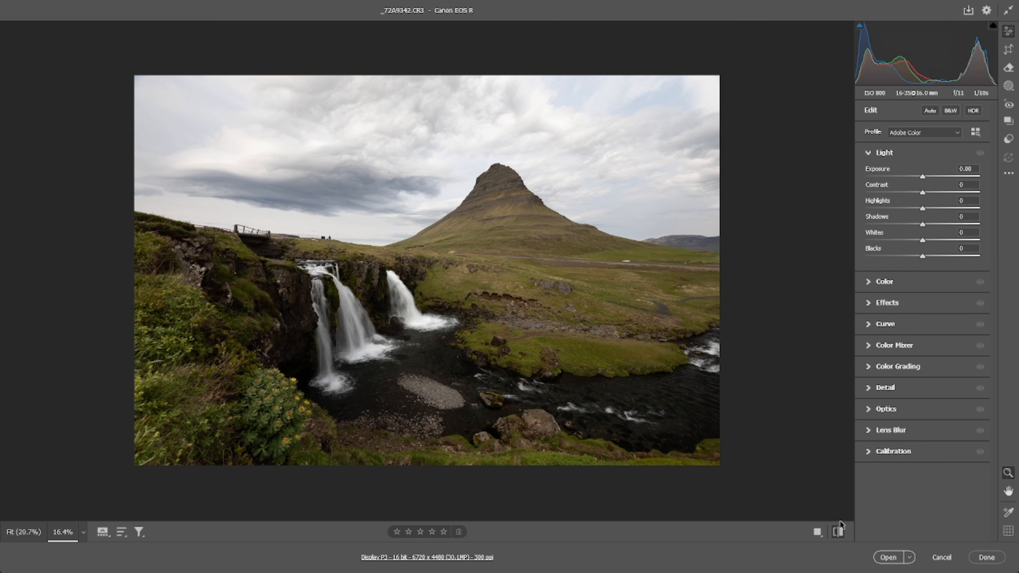
Compare the original waterfall photo with its edited version
{"action": "left_click", "coordinate": [839, 533]}
{"action": "left_click", "coordinate": [839, 533]}
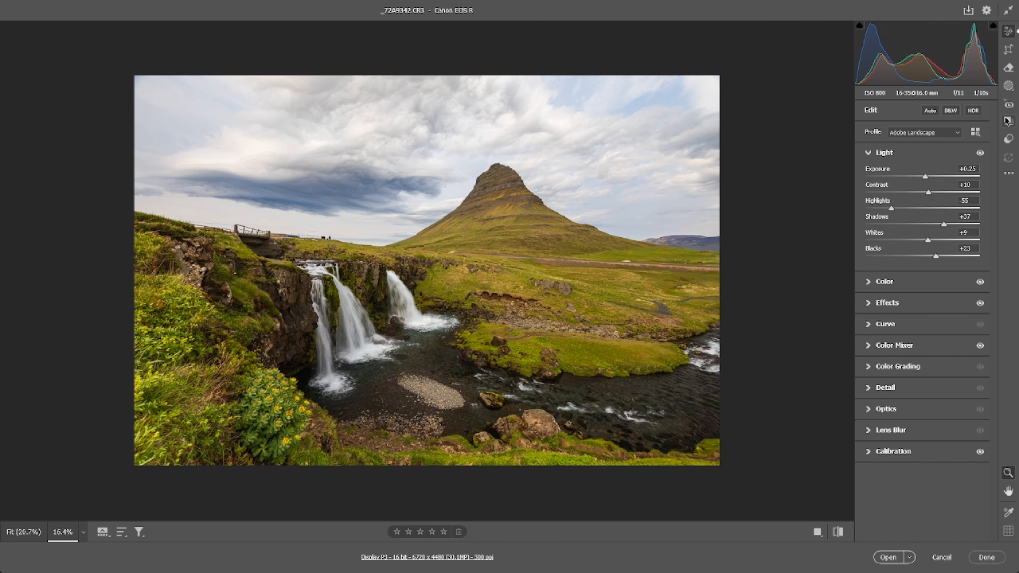
Start a new Brush mask and reduce the brush size to 6
{"action": "left_click", "coordinate": [1009, 86]}
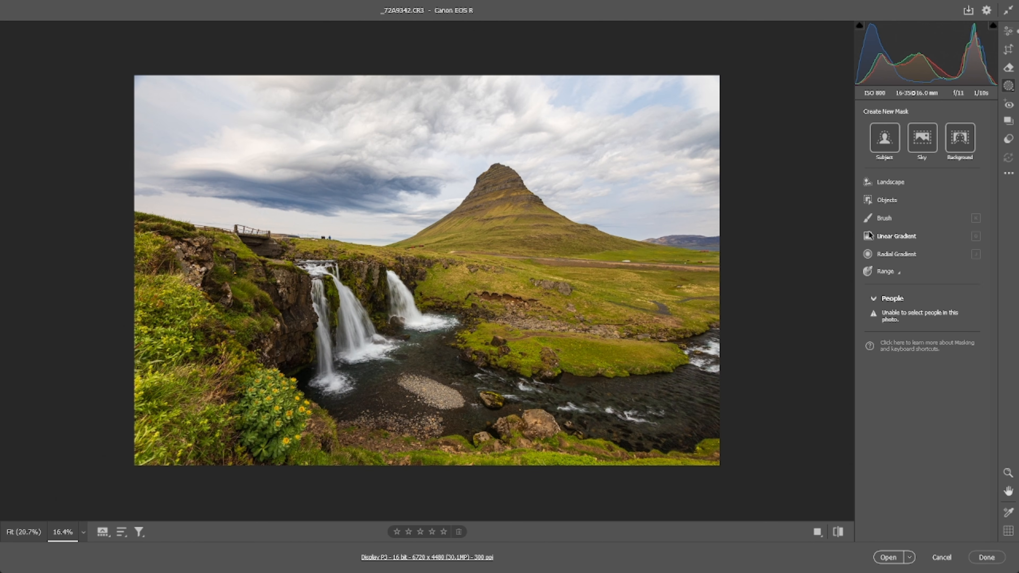
{"action": "left_click", "coordinate": [884, 219]}
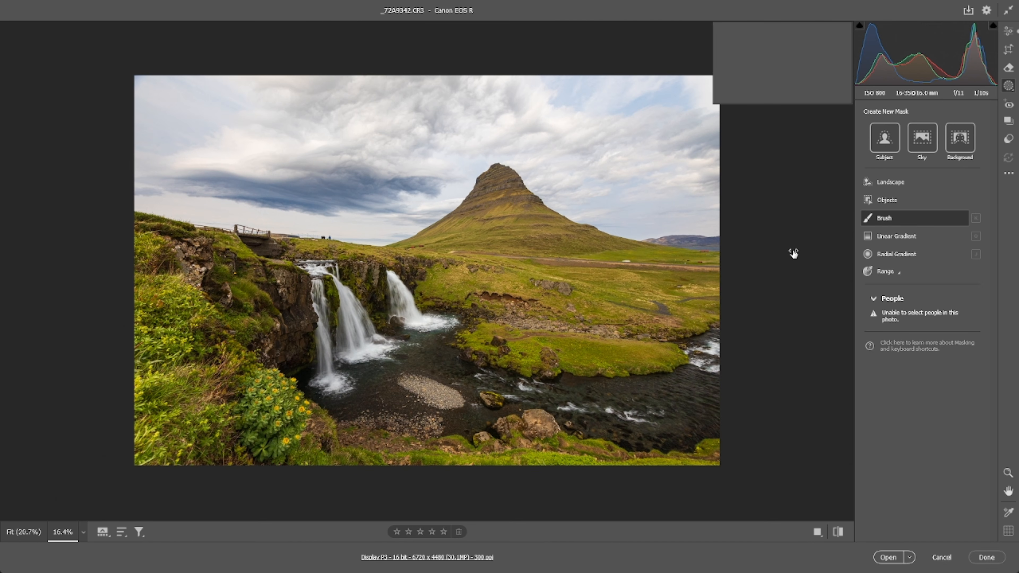
{"action": "key", "text": "bracketleft"}
{"action": "key", "text": "bracketleft"}
{"action": "key", "text": "bracketleft"}
{"action": "key", "text": "bracketleft"}
{"action": "key", "text": "bracketleft"}
{"action": "key", "text": "bracketleft"}
{"action": "key", "text": "bracketleft"}
{"action": "key", "text": "bracketleft"}
{"action": "key", "text": "bracketleft"}
{"action": "key", "text": "bracketleft"}
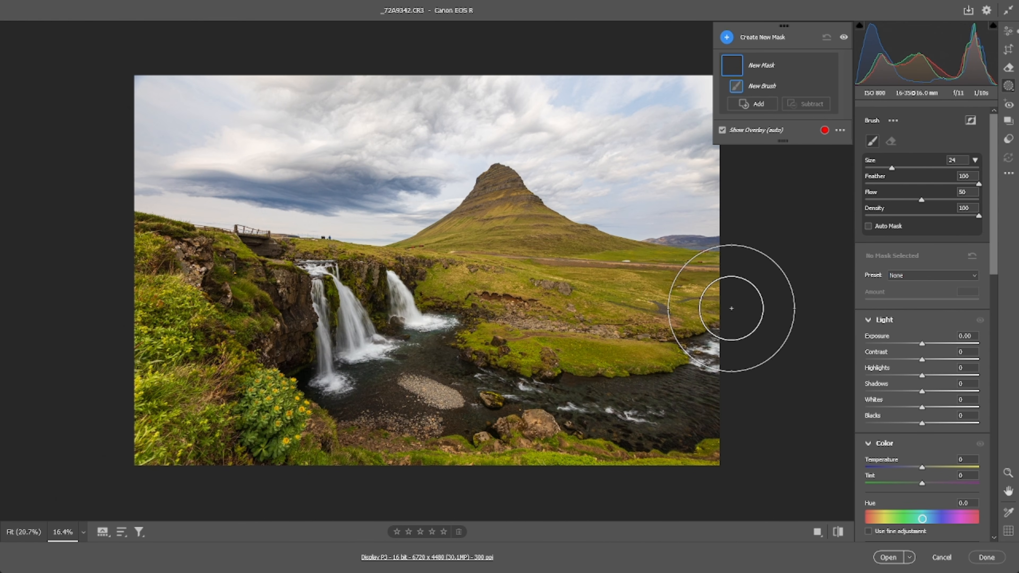
{"action": "key", "text": "bracketleft"}
{"action": "key", "text": "bracketleft"}
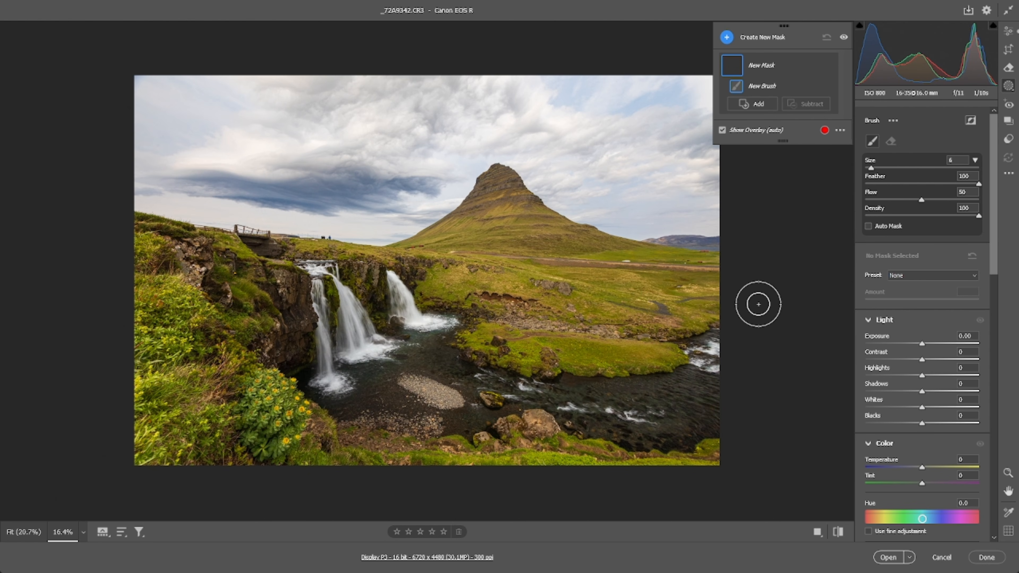
{"action": "key", "text": "bracketleft"}
{"action": "key", "text": "bracketleft"}
Enlarge the view of the mountain peak to about 100% and fit the brush size to its rock ledges
{"action": "left_click", "coordinate": [1008, 473]}
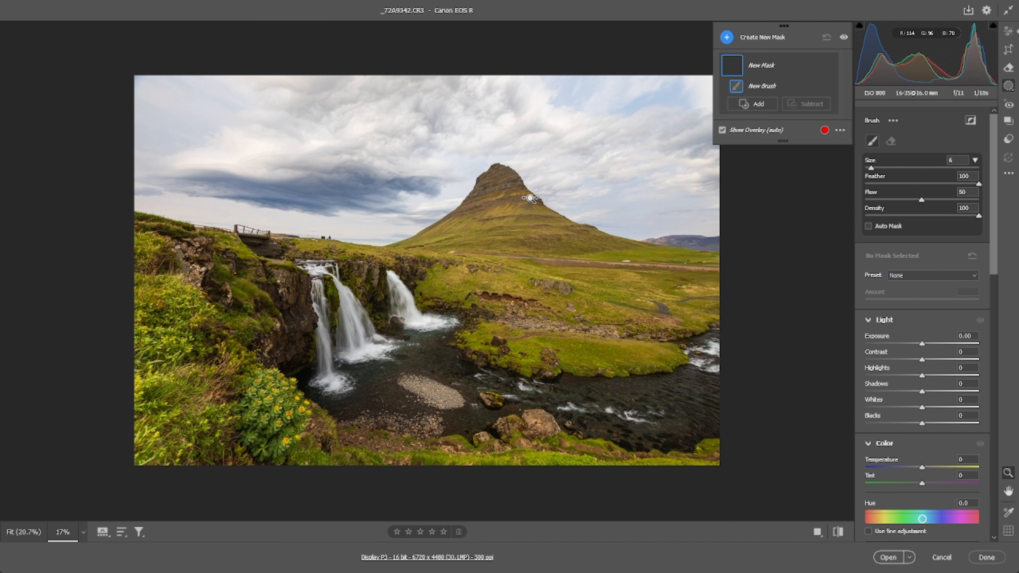
{"action": "left_click_drag", "start_coordinate": [529, 196], "coordinate": [640, 227]}
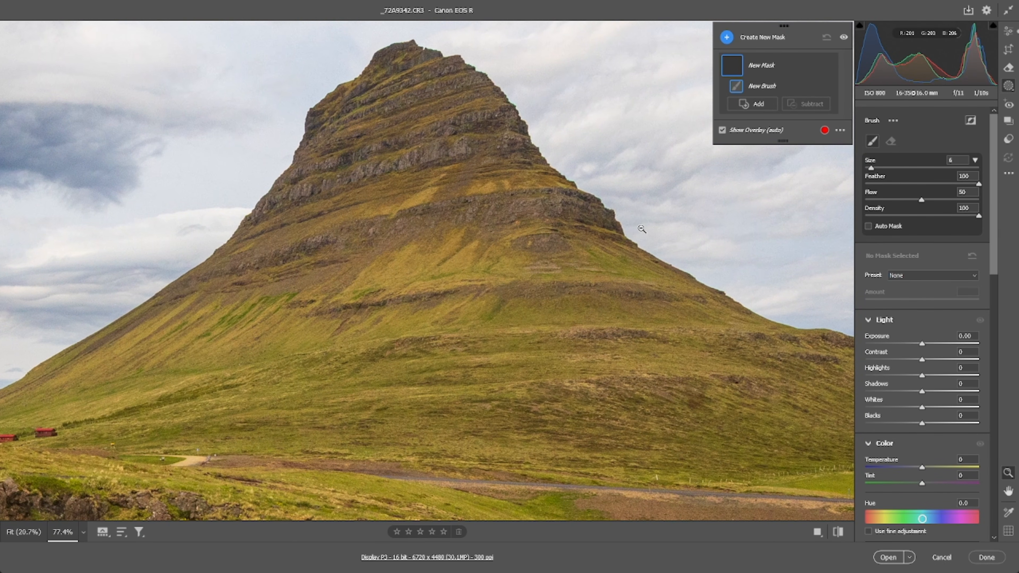
{"action": "key", "text": "h"}
{"action": "left_click_drag", "start_coordinate": [607, 225], "coordinate": [631, 250]}
{"action": "key", "text": "z"}
{"action": "left_click_drag", "start_coordinate": [534, 165], "coordinate": [553, 168]}
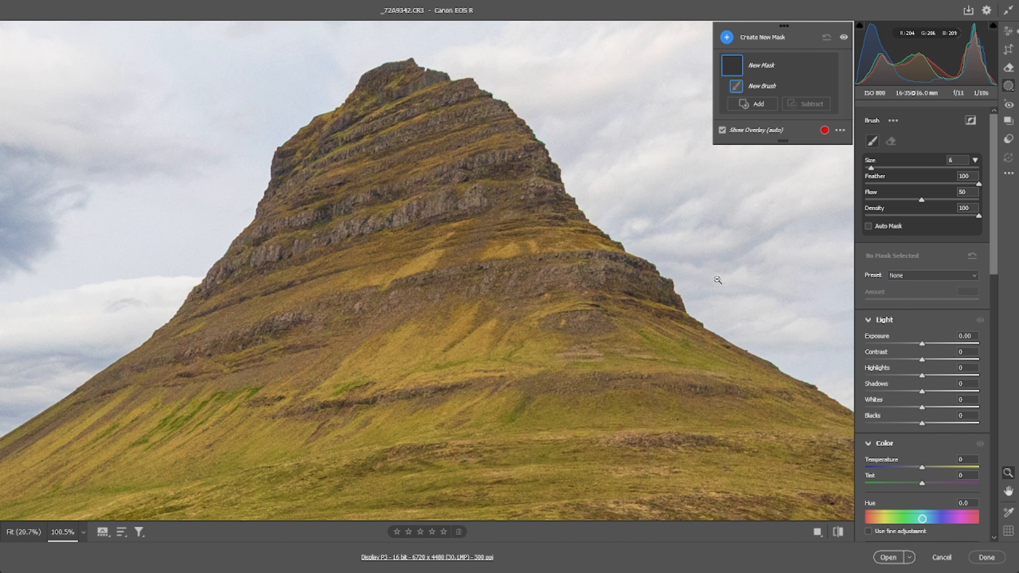
{"action": "left_click", "coordinate": [1009, 473]}
{"action": "key", "text": "bracketleft"}
{"action": "key", "text": "bracketleft"}
{"action": "key", "text": "bracketleft"}
{"action": "key", "text": "bracketright"}
{"action": "key", "text": "bracketright"}
{"action": "key", "text": "bracketleft"}
Set the new brush mask's exposure to +0.35
{"action": "scroll", "coordinate": [889, 371], "scroll_direction": "down", "scroll_amount": 10}
{"action": "scroll", "coordinate": [892, 376], "scroll_direction": "down", "scroll_amount": 3}
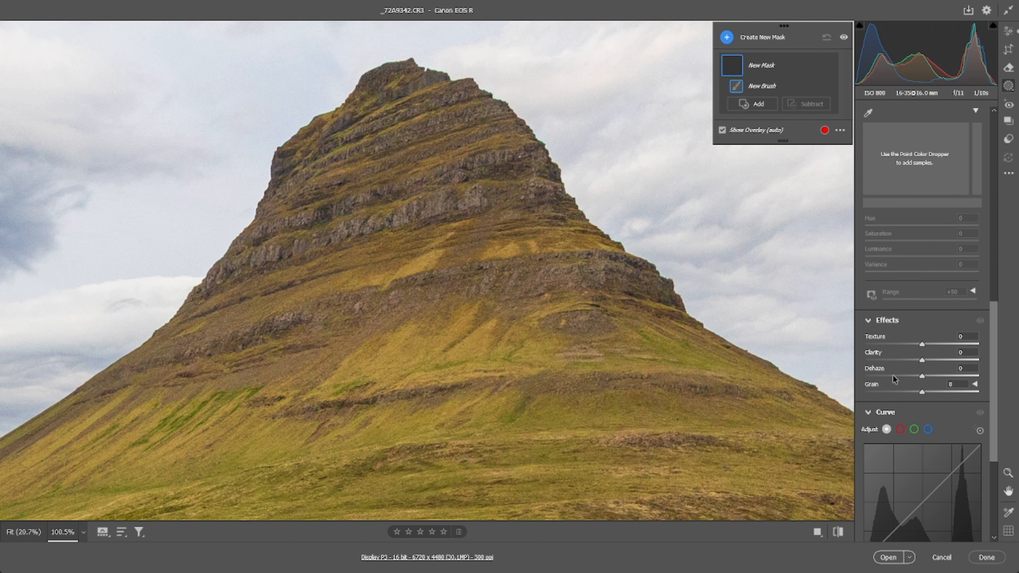
{"action": "scroll", "coordinate": [903, 365], "scroll_direction": "up", "scroll_amount": 8}
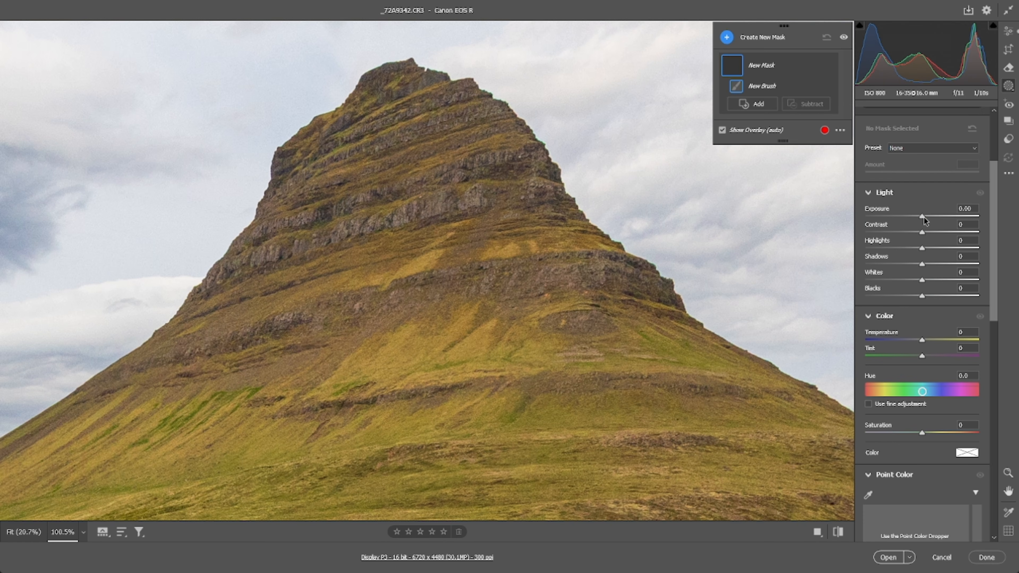
{"action": "left_click_drag", "start_coordinate": [924, 217], "coordinate": [927, 218]}
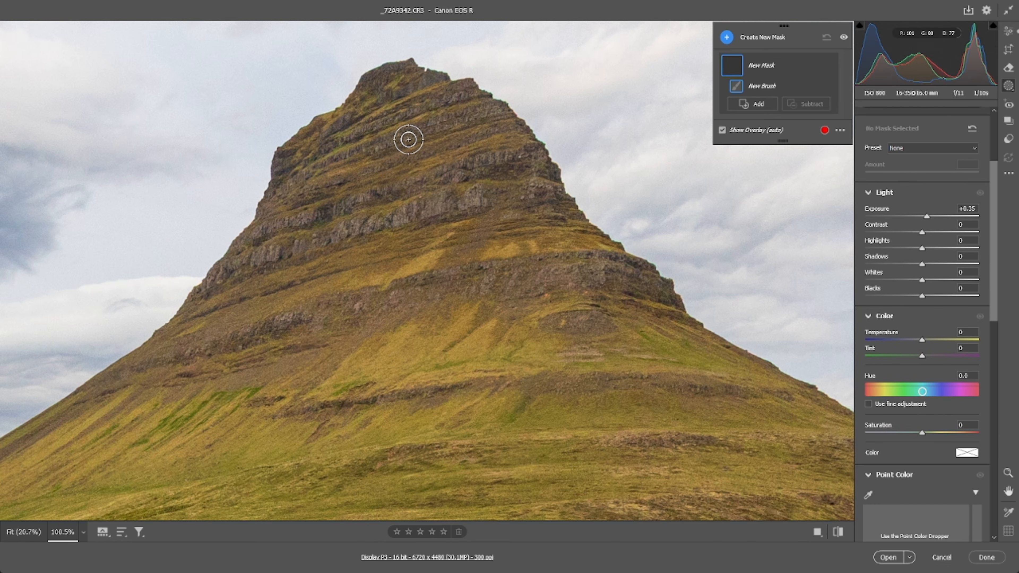
Reduce the brush size and paint the brightening mask along the rocky ledges and grassy bands of the upper mountain
{"action": "key", "text": "bracketleft"}
{"action": "key", "text": "bracketleft"}
{"action": "mouse_move", "coordinate": [396, 86]}
{"action": "left_mouse_down"}
{"action": "mouse_move", "coordinate": [329, 122]}
{"action": "mouse_move", "coordinate": [310, 137]}
{"action": "mouse_move", "coordinate": [307, 161]}
{"action": "mouse_move", "coordinate": [478, 104]}
{"action": "mouse_move", "coordinate": [401, 97]}
{"action": "mouse_move", "coordinate": [363, 120]}
{"action": "mouse_move", "coordinate": [369, 169]}
{"action": "left_mouse_up"}
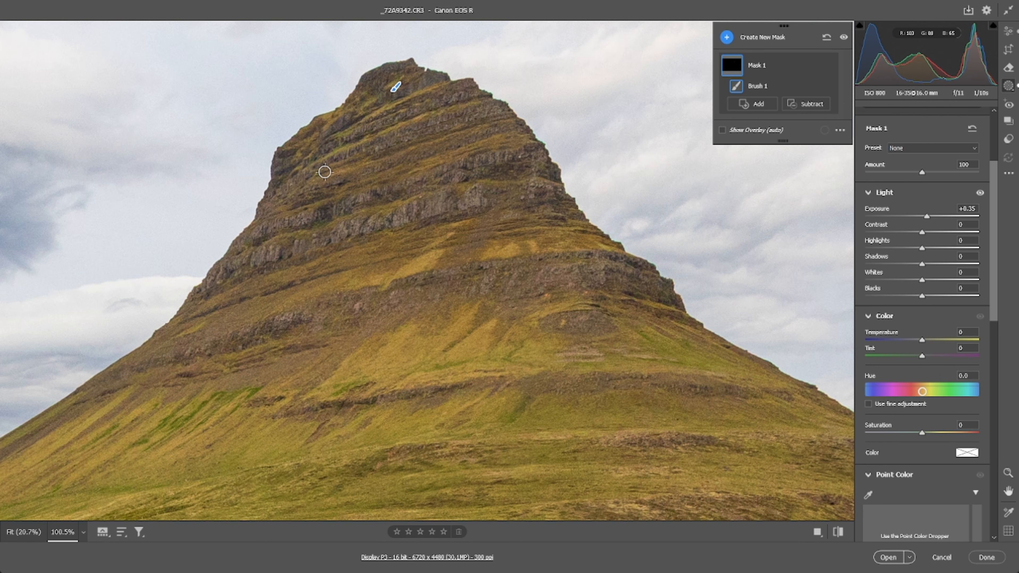
{"action": "mouse_move", "coordinate": [286, 213]}
{"action": "left_mouse_down"}
{"action": "mouse_move", "coordinate": [334, 182]}
{"action": "mouse_move", "coordinate": [334, 171]}
{"action": "mouse_move", "coordinate": [408, 172]}
{"action": "mouse_move", "coordinate": [504, 140]}
{"action": "mouse_move", "coordinate": [441, 145]}
{"action": "left_mouse_up"}
{"action": "mouse_move", "coordinate": [444, 182]}
{"action": "left_mouse_down"}
{"action": "mouse_move", "coordinate": [282, 236]}
{"action": "mouse_move", "coordinate": [290, 231]}
{"action": "left_mouse_up"}
{"action": "mouse_move", "coordinate": [200, 310]}
{"action": "left_mouse_down"}
{"action": "mouse_move", "coordinate": [482, 229]}
{"action": "mouse_move", "coordinate": [467, 232]}
{"action": "mouse_move", "coordinate": [424, 265]}
{"action": "mouse_move", "coordinate": [474, 241]}
{"action": "mouse_move", "coordinate": [530, 244]}
{"action": "mouse_move", "coordinate": [353, 291]}
{"action": "left_mouse_up"}
Increase the brush size and paint the mask across the mountain's grassy middle slope
{"action": "key", "text": "shift+bracketright"}
{"action": "key", "text": "shift+bracketright"}
{"action": "key", "text": "shift+bracketright"}
{"action": "key", "text": "shift+bracketright"}
{"action": "key", "text": "bracketright"}
{"action": "mouse_move", "coordinate": [405, 346]}
{"action": "left_mouse_down"}
{"action": "mouse_move", "coordinate": [370, 370]}
{"action": "mouse_move", "coordinate": [462, 347]}
{"action": "mouse_move", "coordinate": [533, 349]}
{"action": "left_mouse_up"}
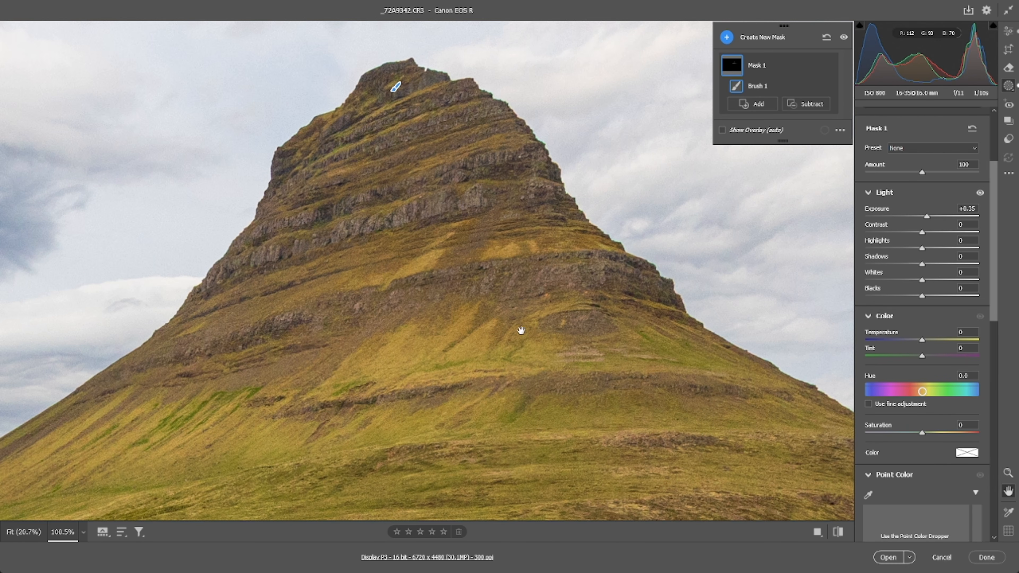
With a smaller brush, paint the mask along the left waterfalls from their base up to the cliff edge
{"action": "scroll", "coordinate": [522, 330], "scroll_direction": "down", "scroll_amount": 5}
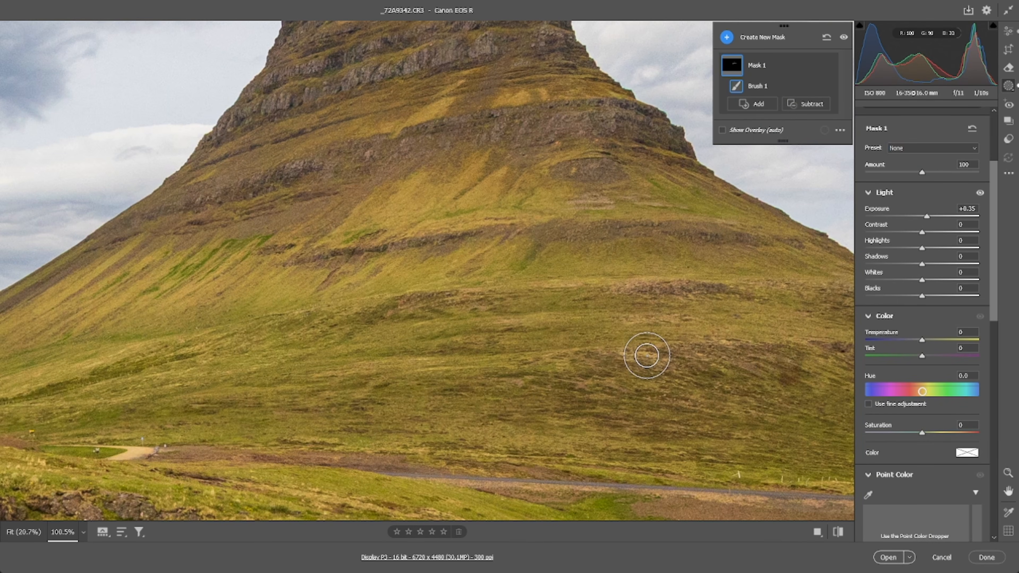
{"action": "left_click", "coordinate": [1008, 473]}
{"action": "left_click_drag", "start_coordinate": [556, 302], "coordinate": [478, 314]}
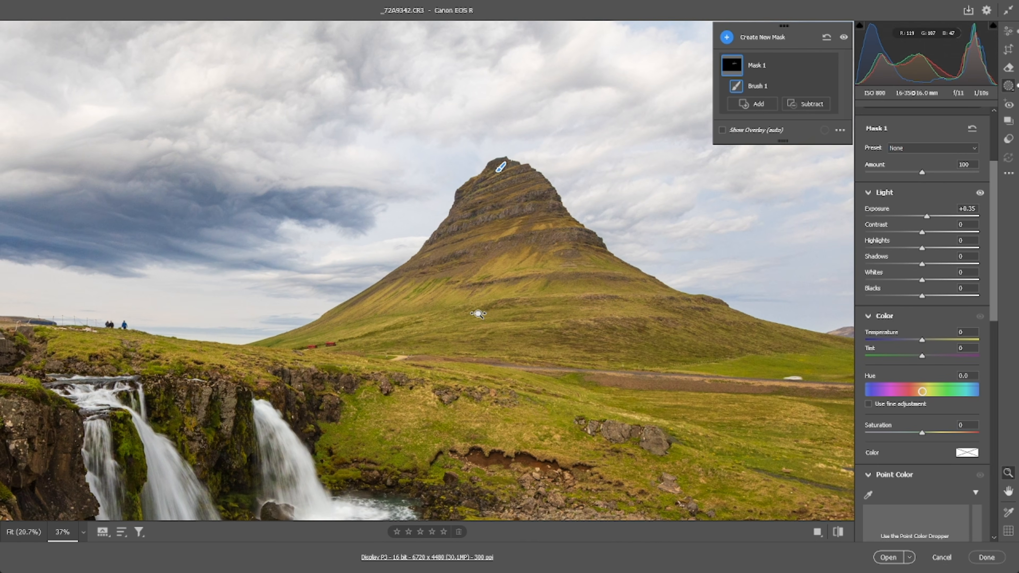
{"action": "left_click", "coordinate": [1008, 473]}
{"action": "key", "text": "["}
{"action": "key", "text": "["}
{"action": "key", "text": "["}
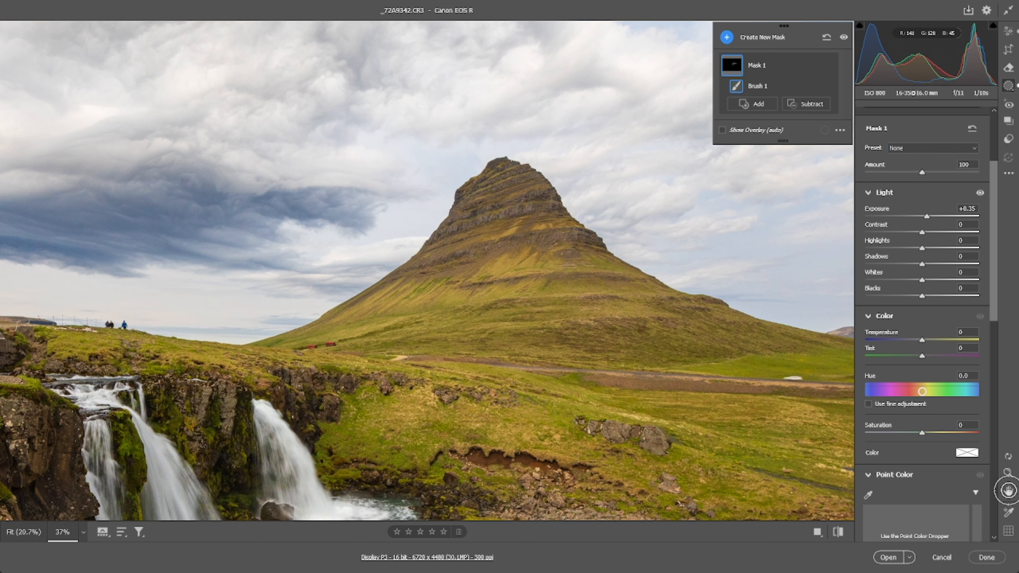
{"action": "left_click", "coordinate": [1009, 474]}
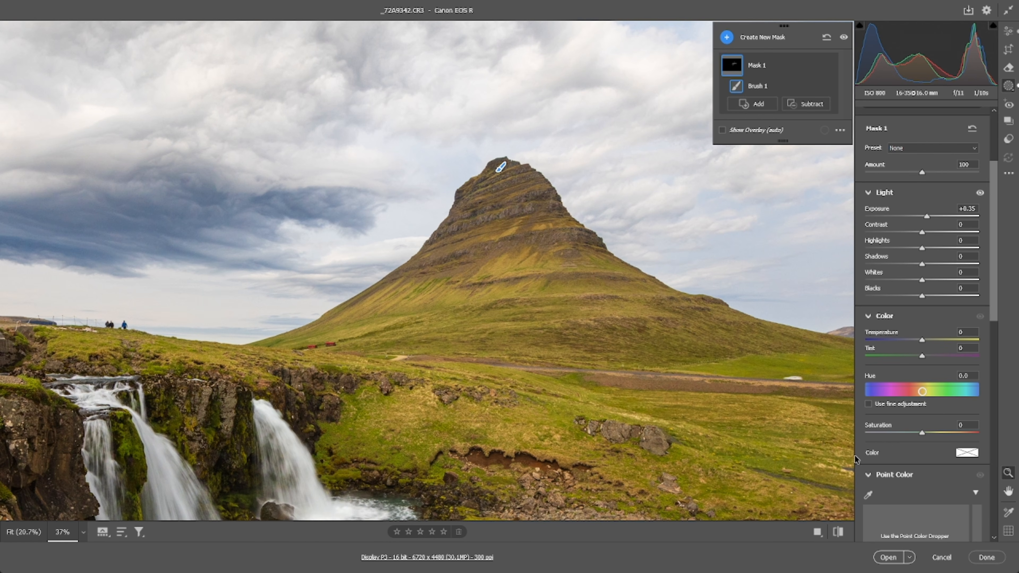
{"action": "left_click_drag", "start_coordinate": [493, 404], "coordinate": [509, 264]}
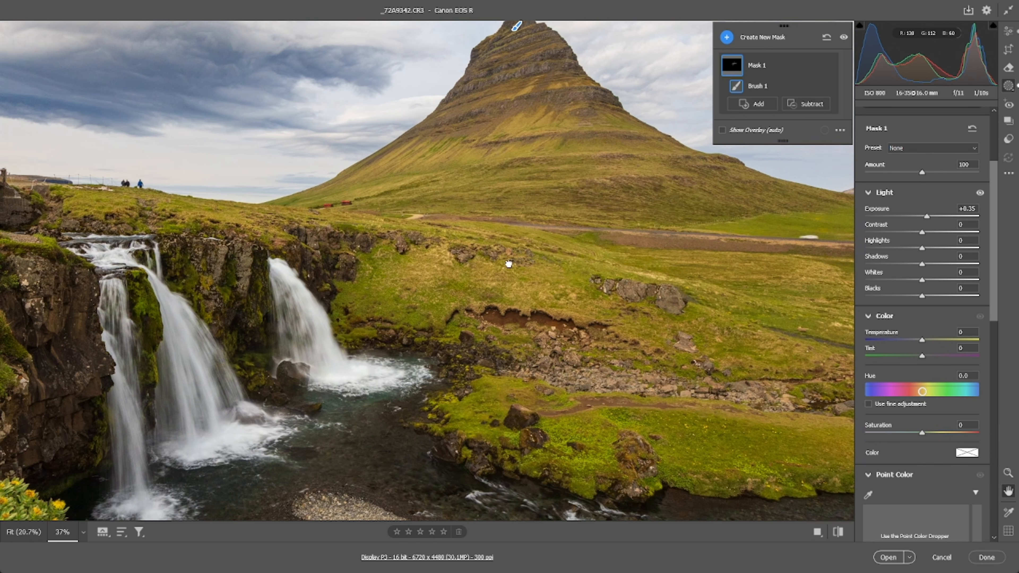
{"action": "left_click", "coordinate": [488, 282], "text": "alt"}
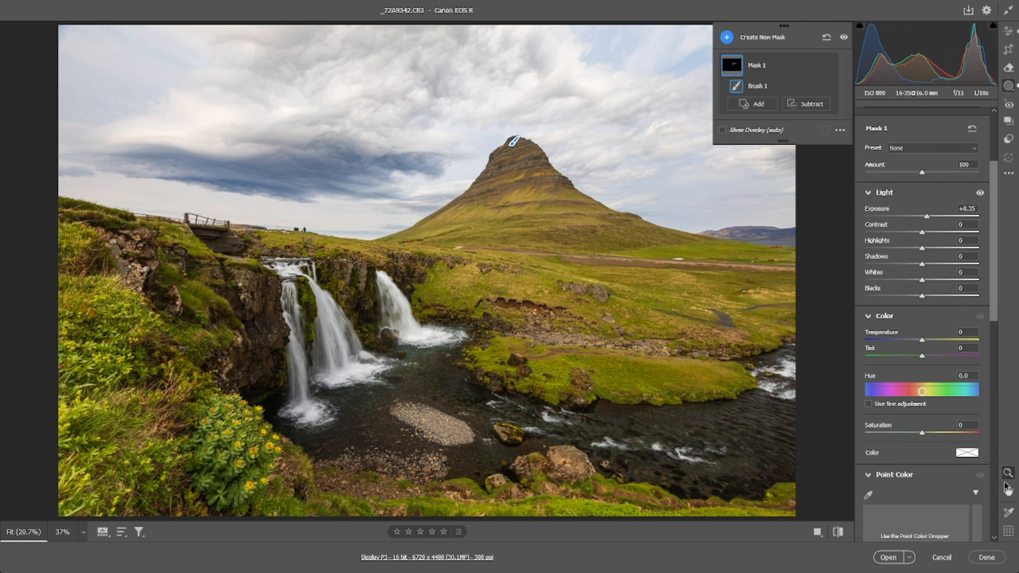
{"action": "left_click", "coordinate": [1009, 473]}
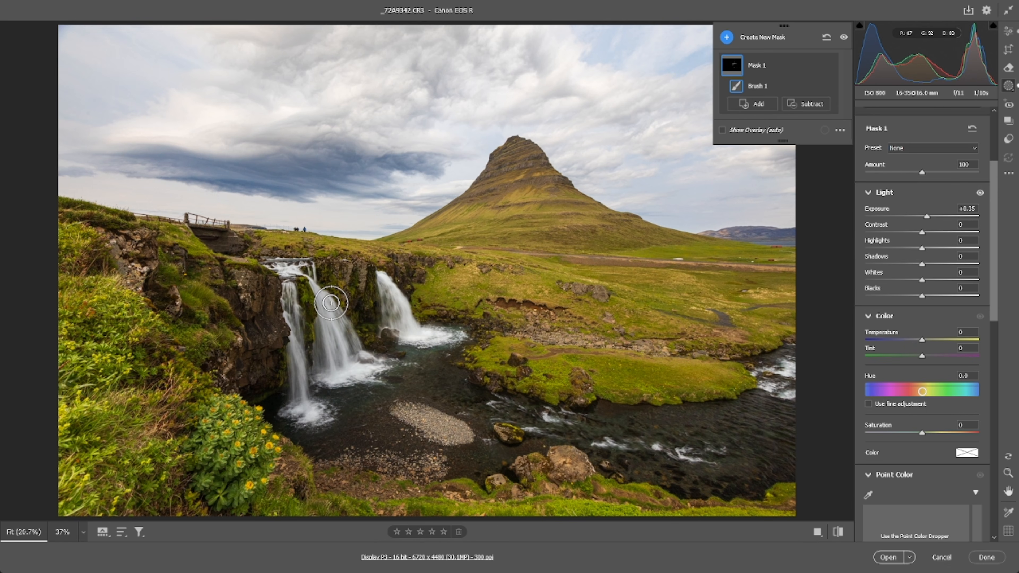
{"action": "mouse_move", "coordinate": [319, 393]}
{"action": "left_mouse_down"}
{"action": "mouse_move", "coordinate": [297, 408]}
{"action": "mouse_move", "coordinate": [314, 407]}
{"action": "mouse_move", "coordinate": [294, 365]}
{"action": "mouse_move", "coordinate": [298, 377]}
{"action": "mouse_move", "coordinate": [294, 260]}
{"action": "left_mouse_up"}
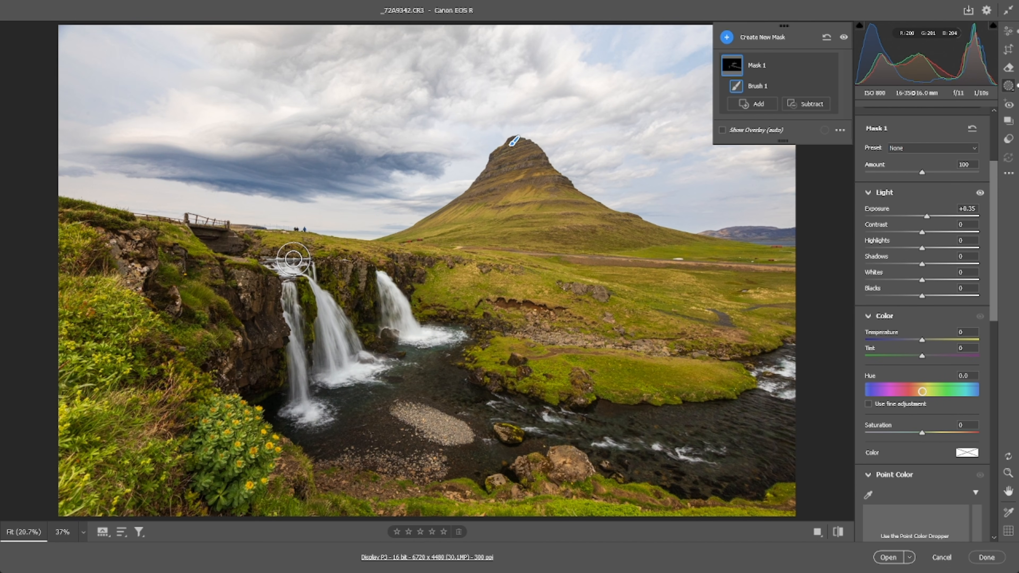
Paint the mask over patches of vegetation on the left bank, including the flowering bush in the foreground
{"action": "left_click_drag", "start_coordinate": [178, 239], "coordinate": [179, 243]}
{"action": "mouse_move", "coordinate": [121, 276]}
{"action": "left_mouse_down"}
{"action": "mouse_move", "coordinate": [141, 322]}
{"action": "mouse_move", "coordinate": [125, 340]}
{"action": "left_mouse_up"}
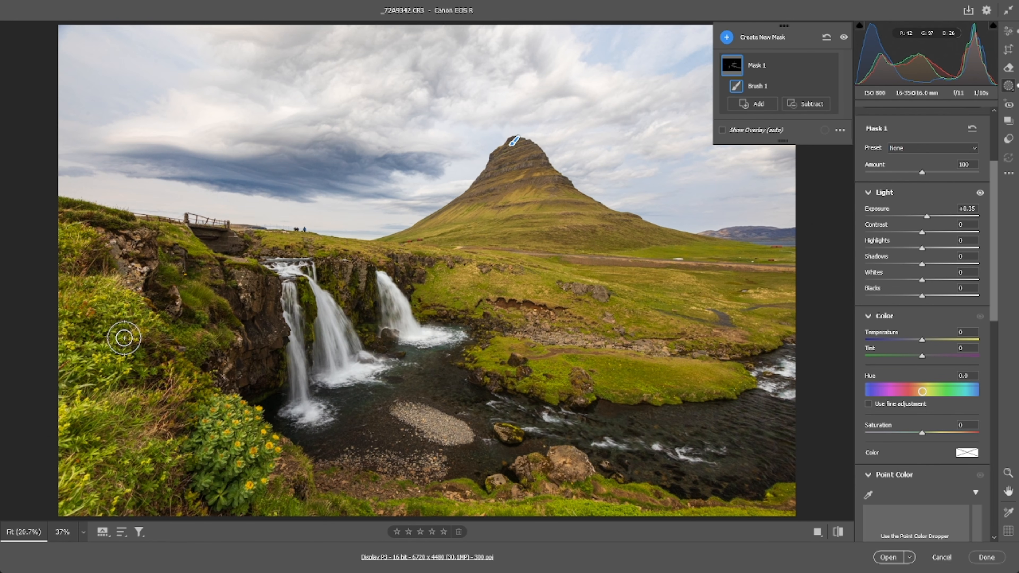
{"action": "left_click_drag", "start_coordinate": [197, 399], "coordinate": [226, 420]}
{"action": "mouse_move", "coordinate": [260, 464]}
{"action": "left_mouse_down"}
{"action": "mouse_move", "coordinate": [253, 434]}
{"action": "mouse_move", "coordinate": [223, 416]}
{"action": "left_mouse_up"}
Brighten the foreground rocks and gravel bar, plus the cliff face left of the waterfalls, with mask strokes
{"action": "left_click_drag", "start_coordinate": [499, 476], "coordinate": [516, 454]}
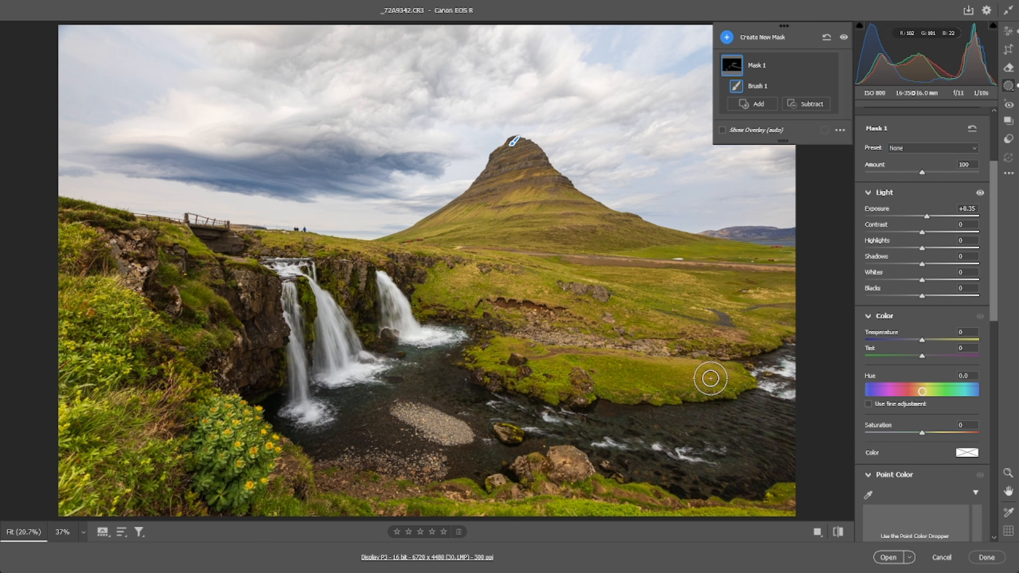
{"action": "mouse_move", "coordinate": [432, 424]}
{"action": "left_mouse_down"}
{"action": "mouse_move", "coordinate": [452, 438]}
{"action": "mouse_move", "coordinate": [546, 443]}
{"action": "mouse_move", "coordinate": [568, 457]}
{"action": "left_mouse_up"}
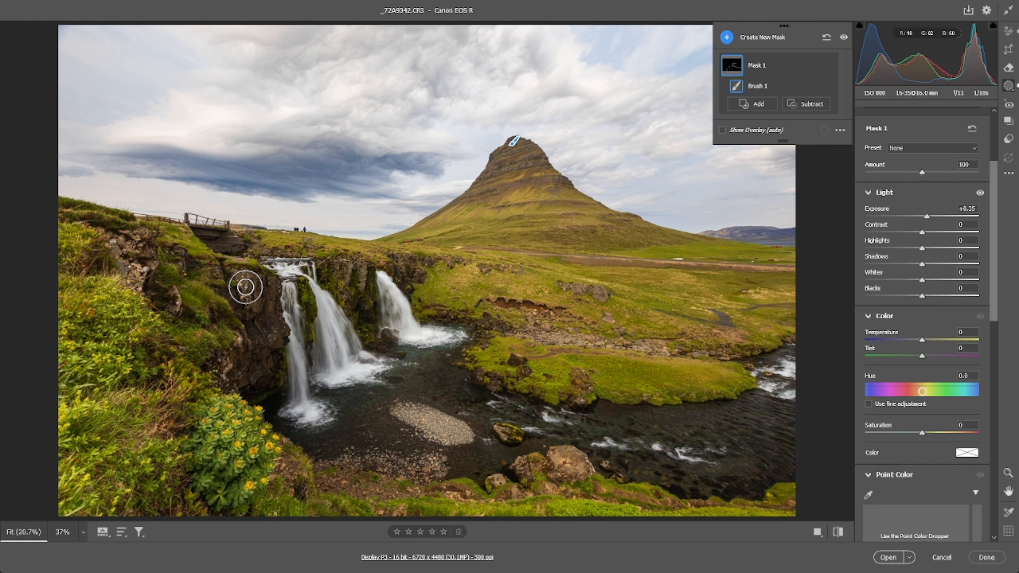
{"action": "left_click_drag", "start_coordinate": [248, 294], "coordinate": [230, 330]}
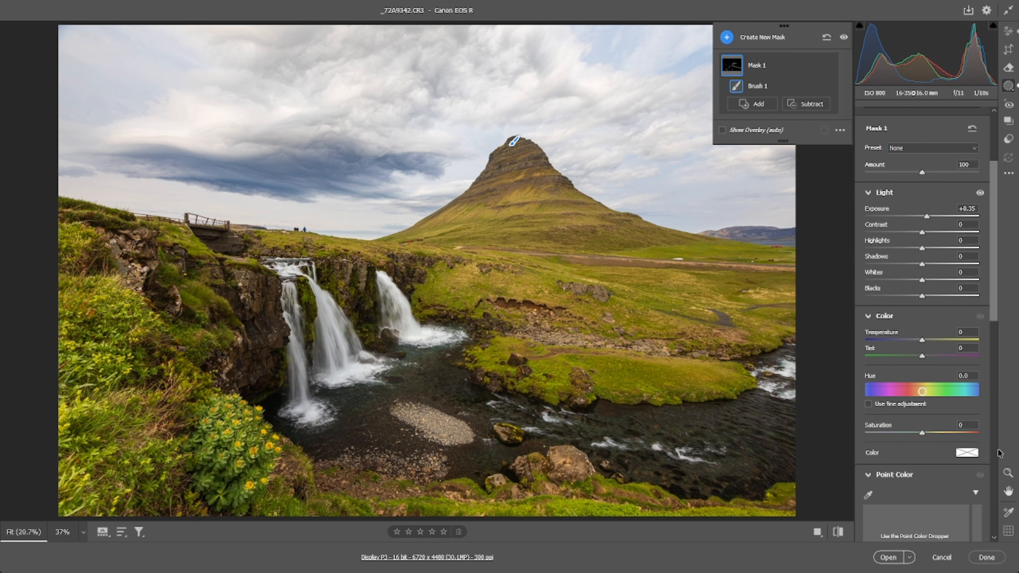
View the whole photo and compare it with the brush mask hidden and shown
{"action": "left_click", "coordinate": [1007, 474]}
{"action": "left_click_drag", "start_coordinate": [529, 320], "coordinate": [515, 320]}
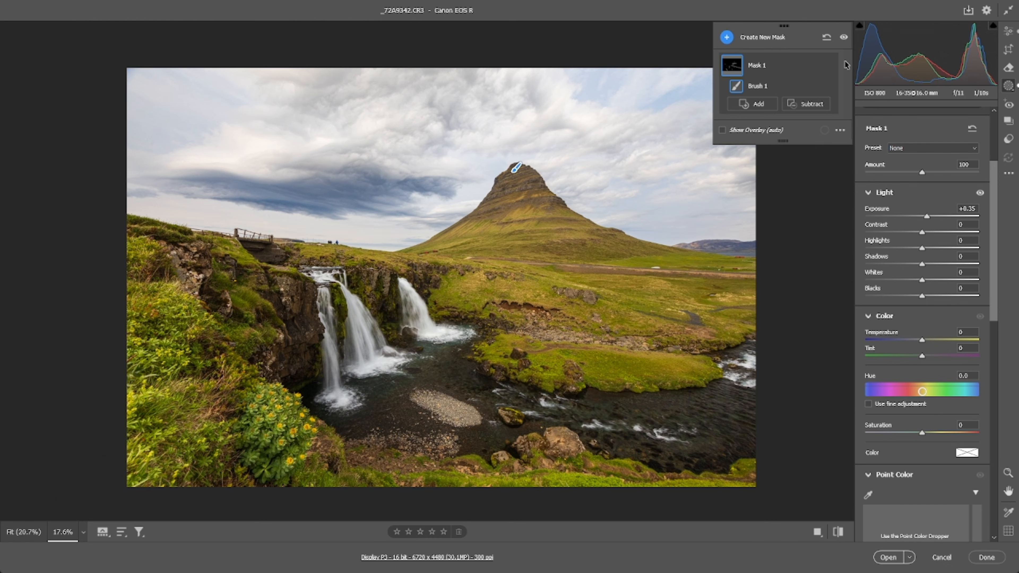
{"action": "left_click", "coordinate": [844, 37]}
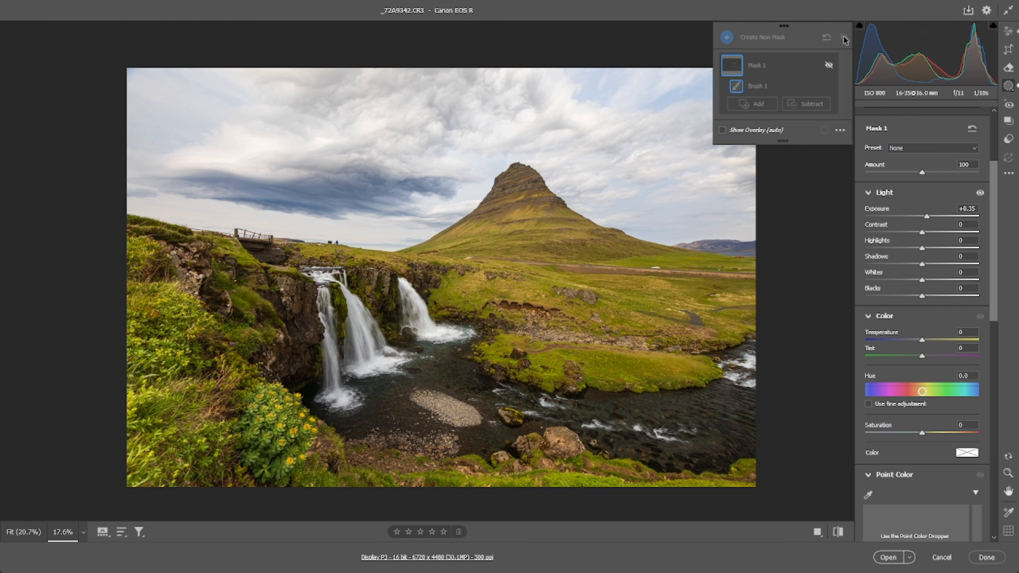
{"action": "left_click", "coordinate": [844, 37]}
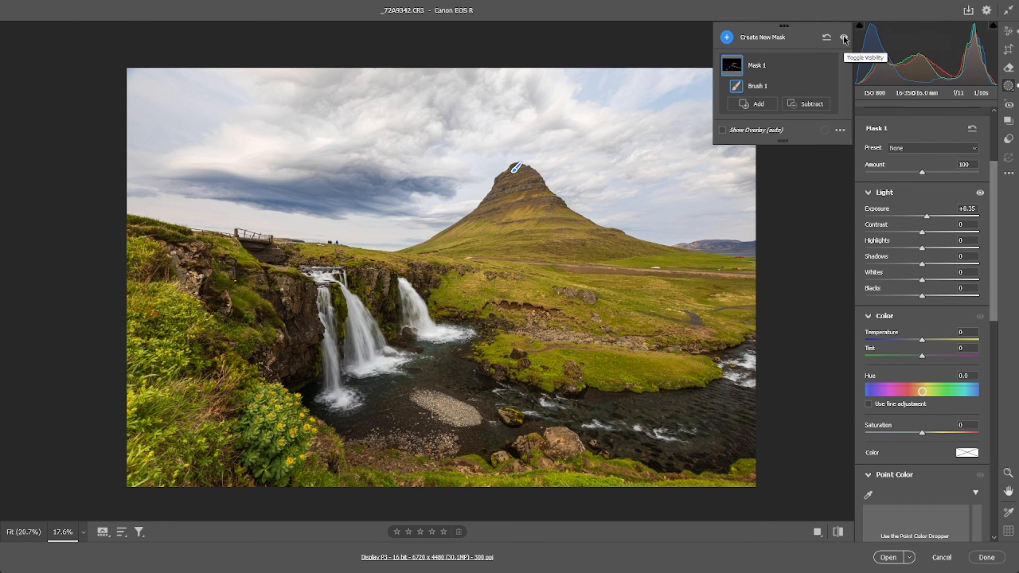
{"action": "left_click", "coordinate": [844, 37]}
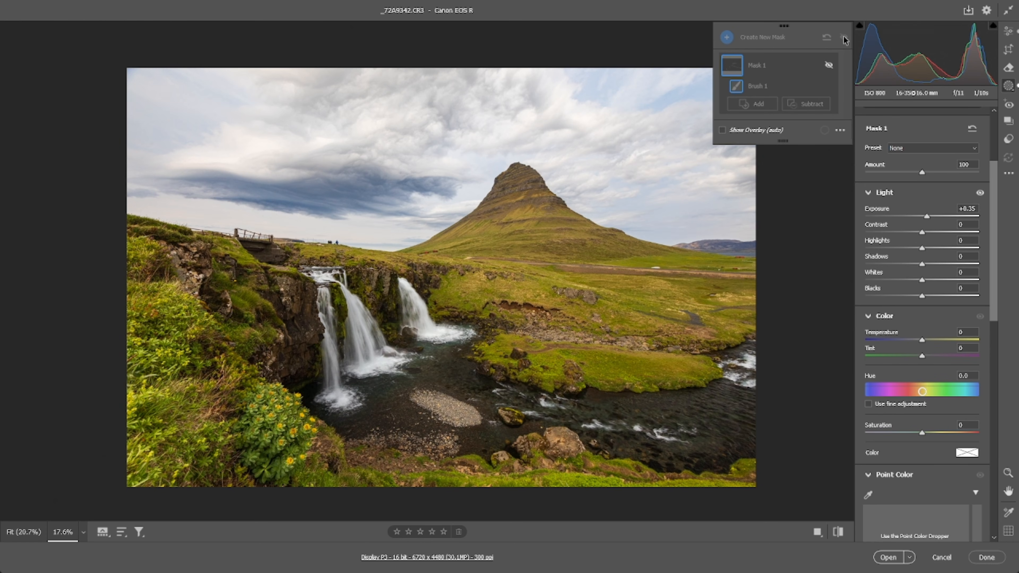
{"action": "left_click", "coordinate": [844, 38]}
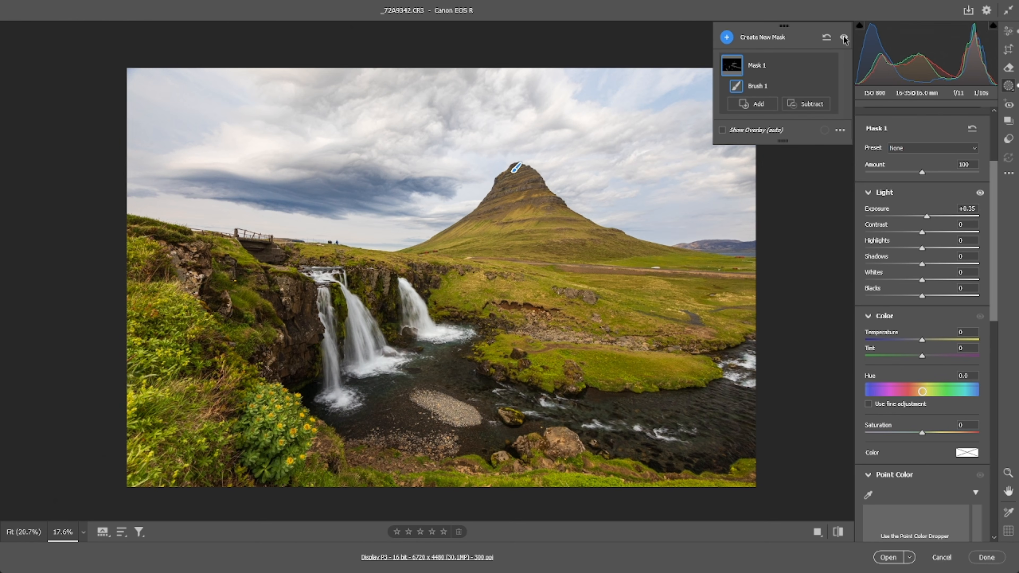
{"action": "left_click", "coordinate": [844, 38]}
{"action": "left_click", "coordinate": [844, 38]}
Raise the mask's exposure to +0.80 and compare the photo with and without the mask
{"action": "left_click_drag", "start_coordinate": [926, 216], "coordinate": [934, 218]}
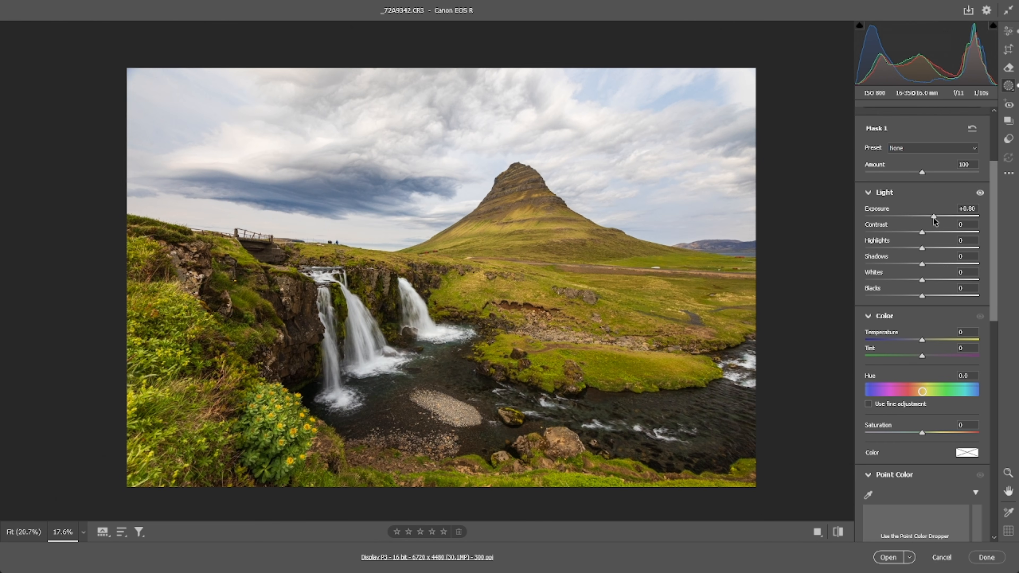
{"action": "left_click_drag", "start_coordinate": [933, 218], "coordinate": [933, 218]}
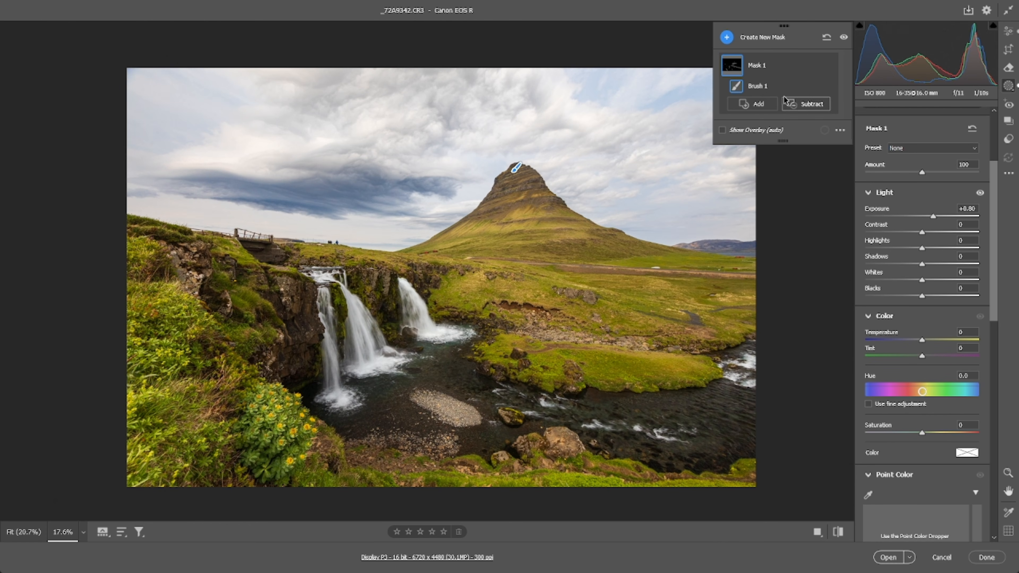
{"action": "left_click", "coordinate": [845, 38]}
{"action": "left_click", "coordinate": [844, 39]}
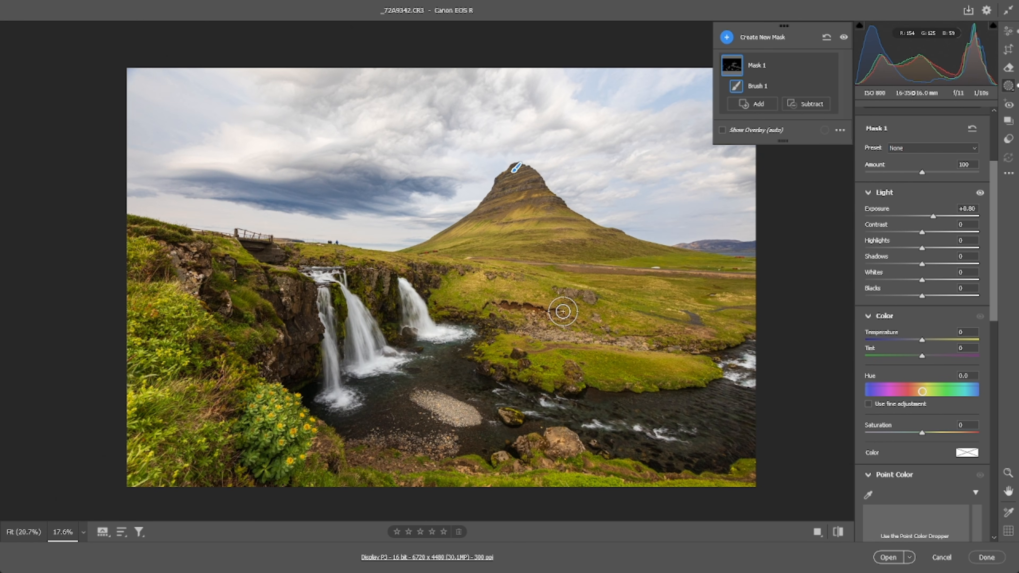
Enlarge the brush slightly and check the painted mask's effect by hiding and reshowing it
{"action": "key", "text": "bracketright"}
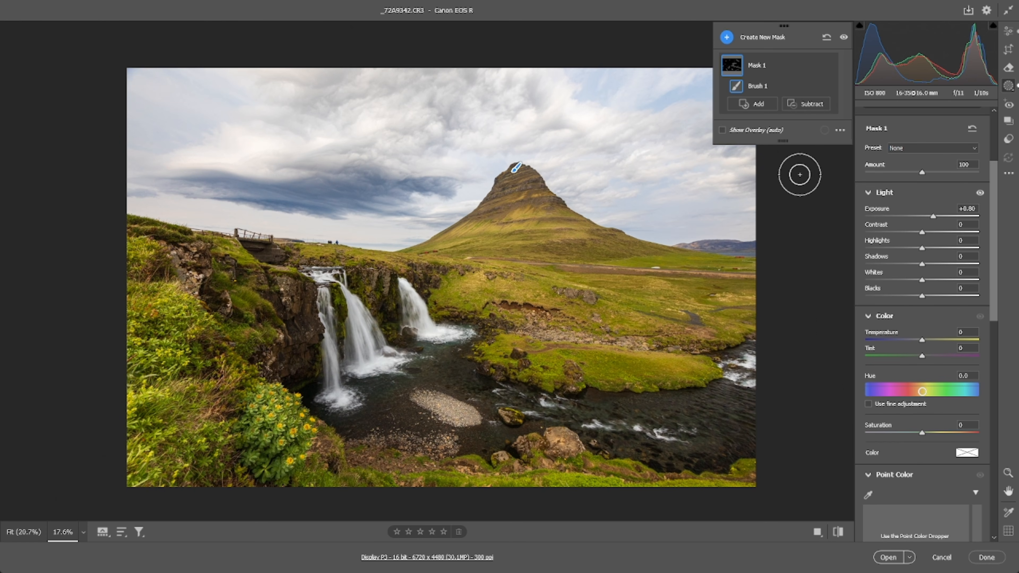
{"action": "left_click", "coordinate": [843, 39]}
{"action": "left_click", "coordinate": [844, 39]}
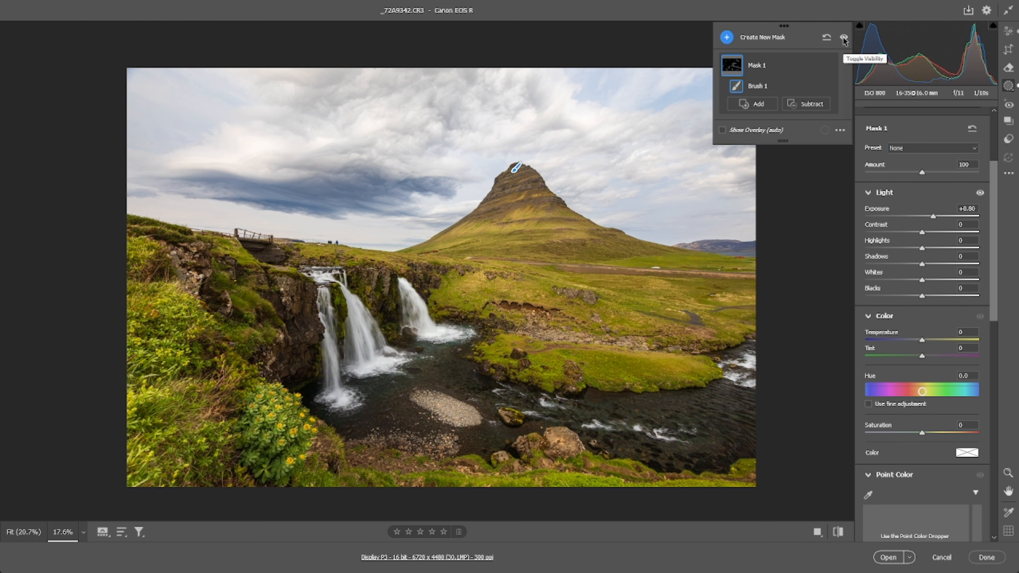
Compare the photo twice with the brightening mask switched off and on
{"action": "left_click", "coordinate": [844, 39]}
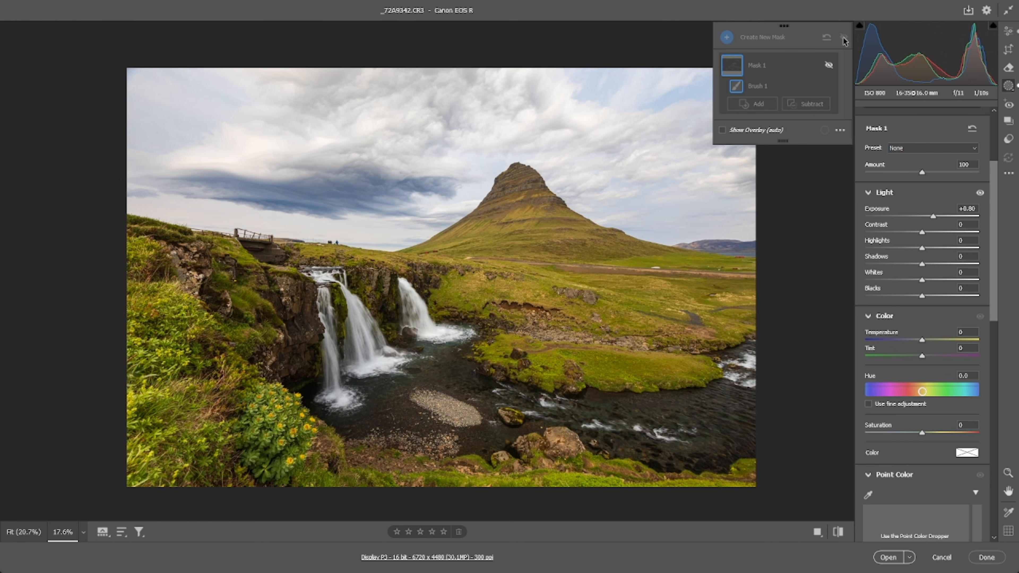
{"action": "left_click", "coordinate": [844, 39]}
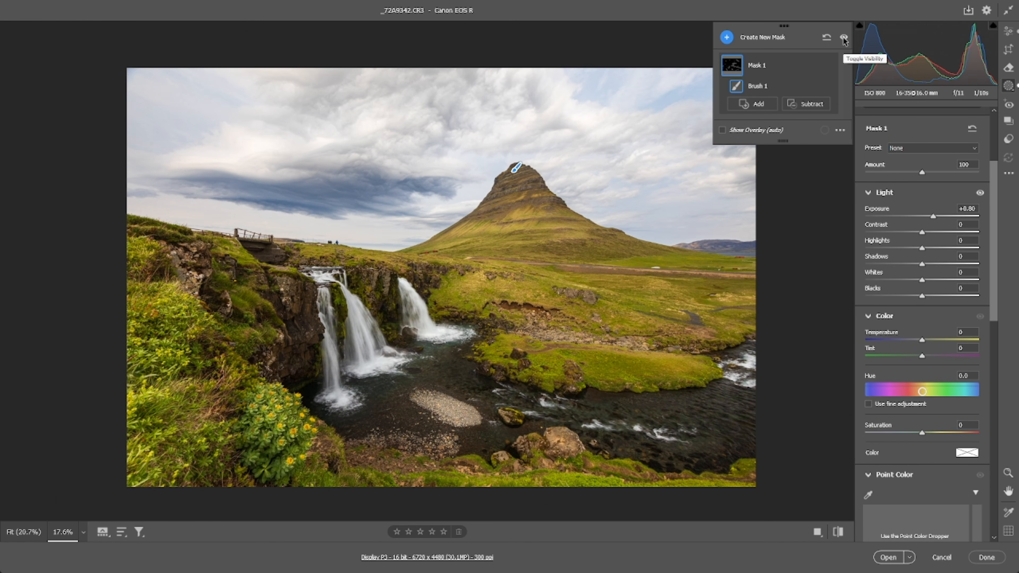
{"action": "left_click", "coordinate": [843, 40]}
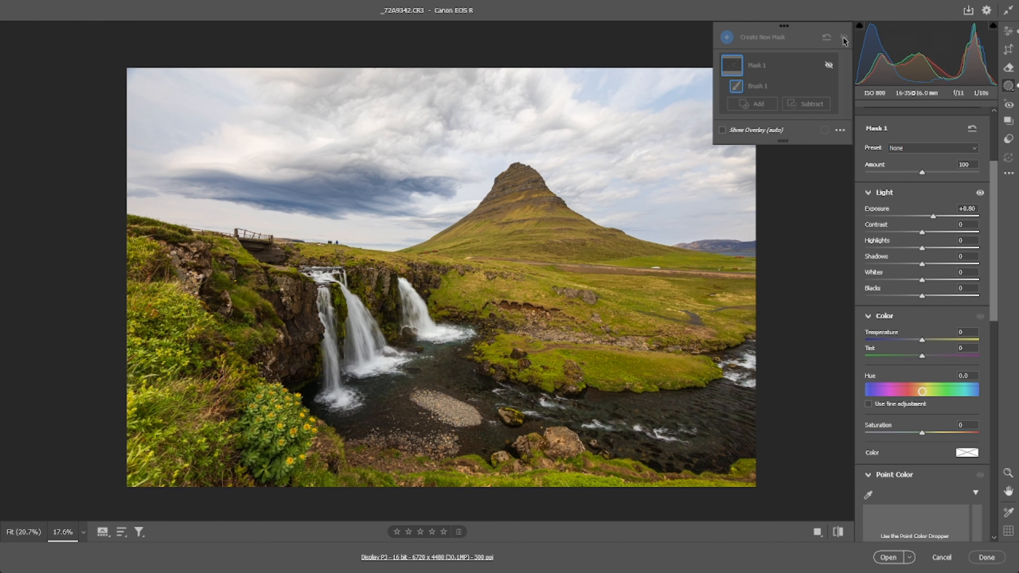
{"action": "left_click", "coordinate": [844, 39]}
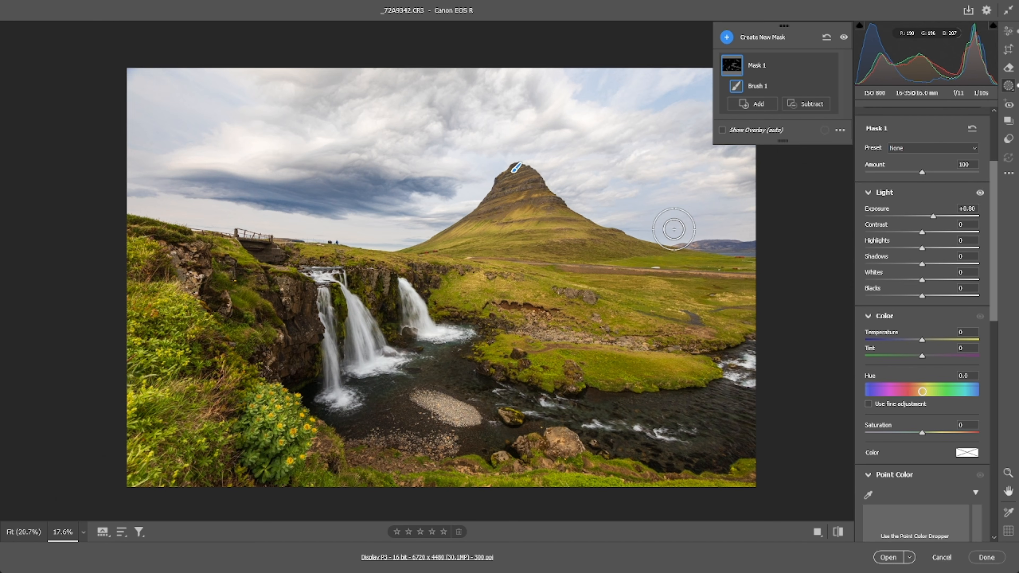
Create a second brush mask for darkening and set its exposure to -0.55
{"action": "key", "text": "k"}
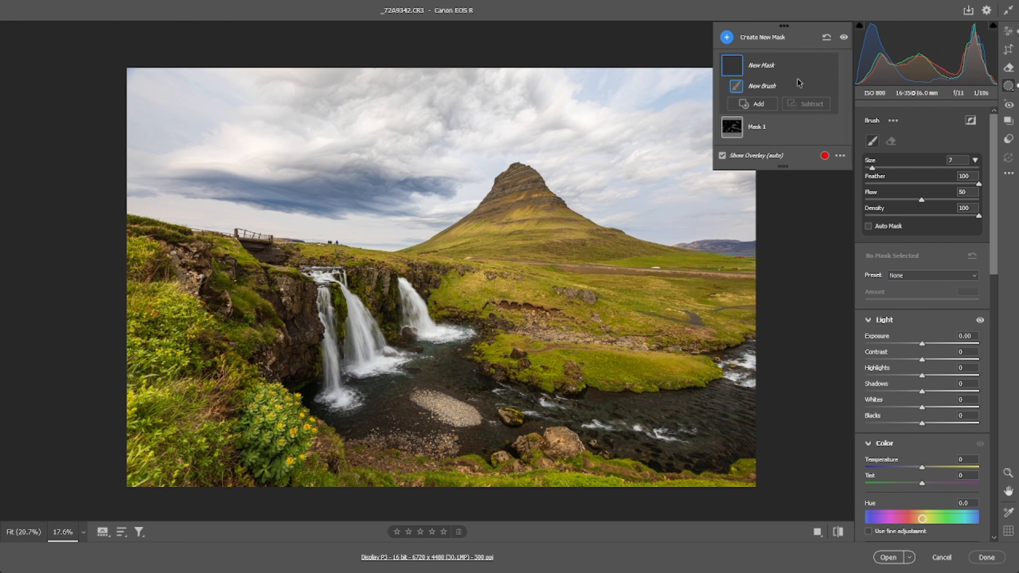
{"action": "left_click", "coordinate": [803, 29]}
{"action": "left_click", "coordinate": [789, 26]}
{"action": "left_click_drag", "start_coordinate": [789, 25], "coordinate": [828, 30]}
Paint the darkening mask along the shadowed rock bands of the mountain's upper part with a size 2 brush
{"action": "left_click", "coordinate": [1008, 470]}
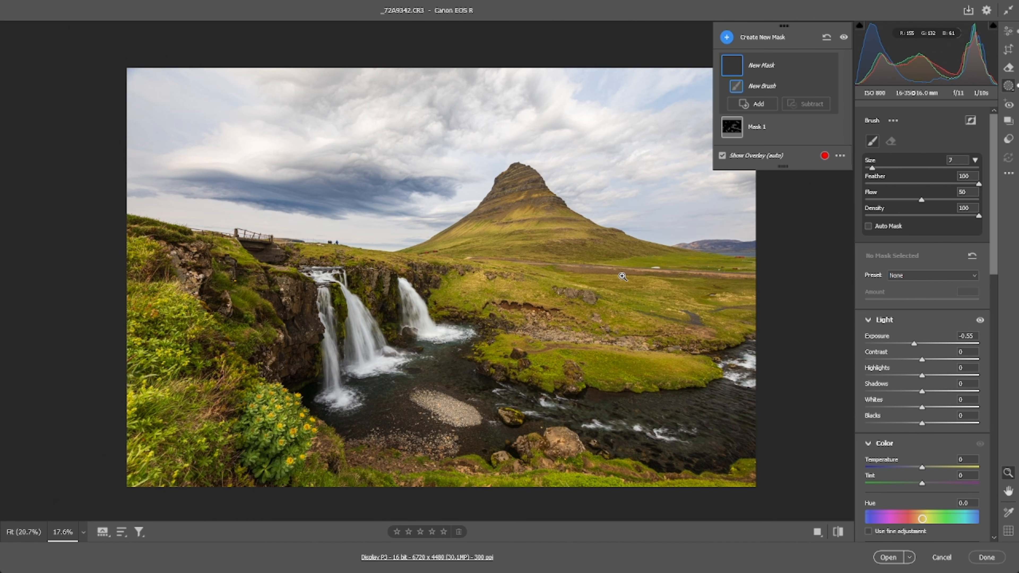
{"action": "left_click_drag", "start_coordinate": [524, 216], "coordinate": [497, 285]}
{"action": "key", "text": "space"}
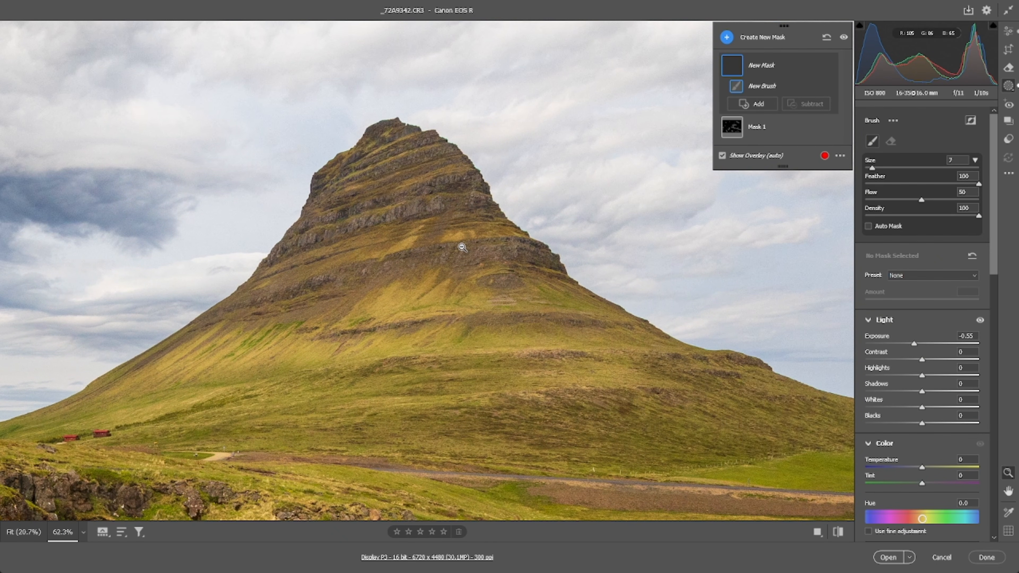
{"action": "left_click_drag", "start_coordinate": [460, 246], "coordinate": [525, 249]}
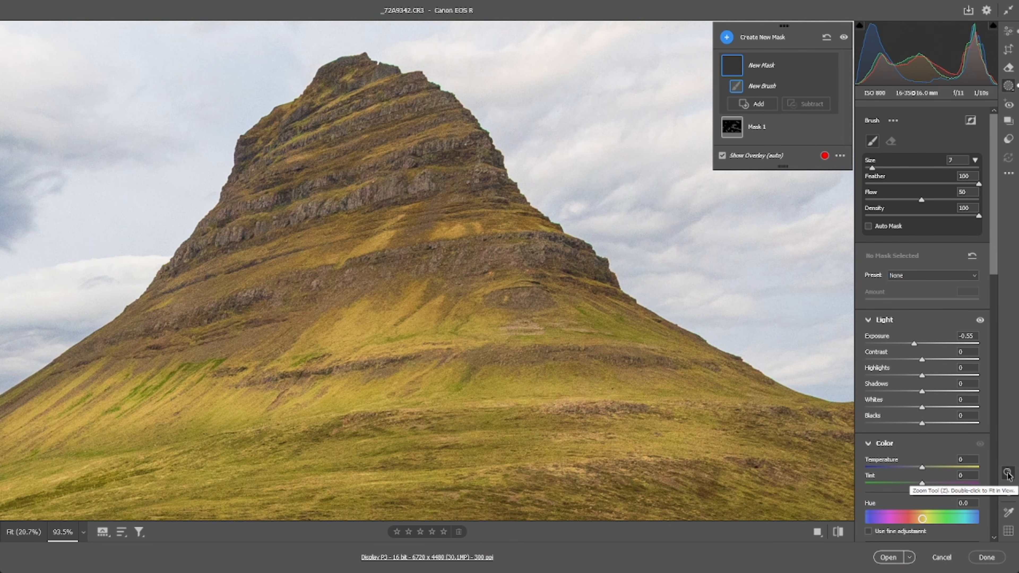
{"action": "key", "text": "bracketleft"}
{"action": "key", "text": "bracketleft"}
{"action": "key", "text": "bracketleft"}
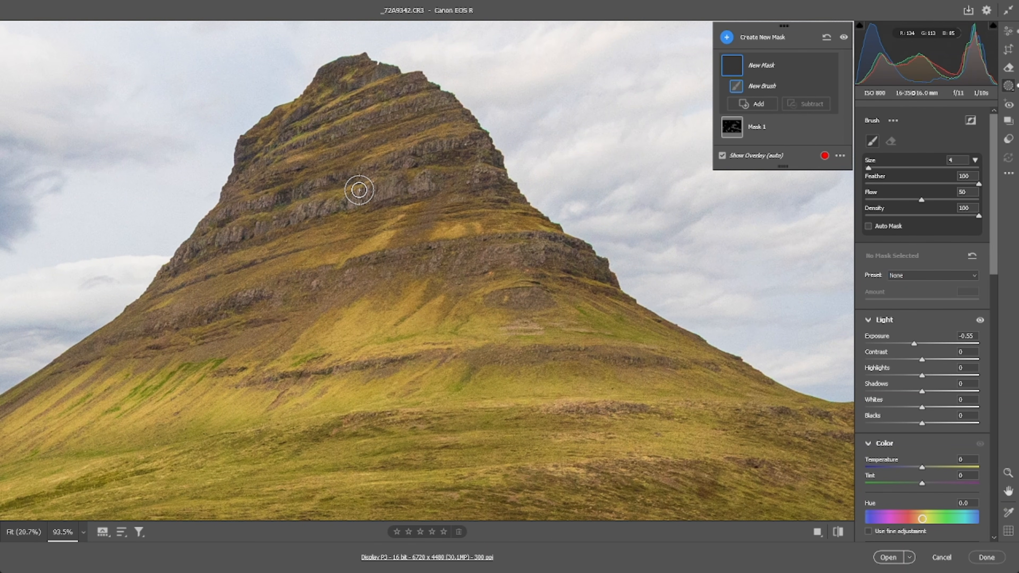
{"action": "key", "text": "bracketleft"}
{"action": "key", "text": "bracketright"}
{"action": "left_click_drag", "start_coordinate": [338, 203], "coordinate": [318, 212]}
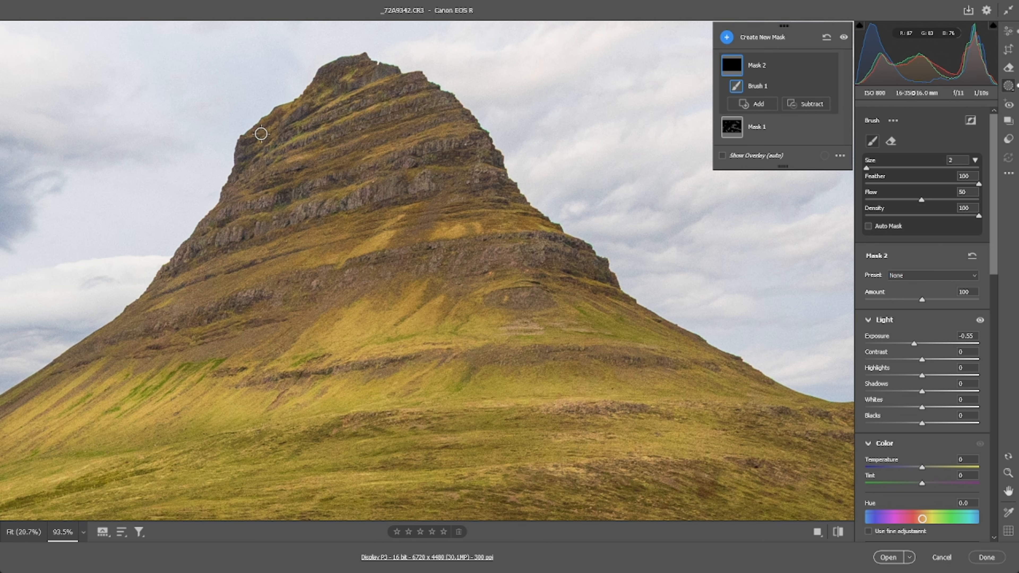
{"action": "left_click_drag", "start_coordinate": [228, 234], "coordinate": [221, 237]}
Darken the mountain's broad middle rock band with a size 5 brush and the thin band below it with size 2
{"action": "key", "text": "bracketright"}
{"action": "key", "text": "bracketright"}
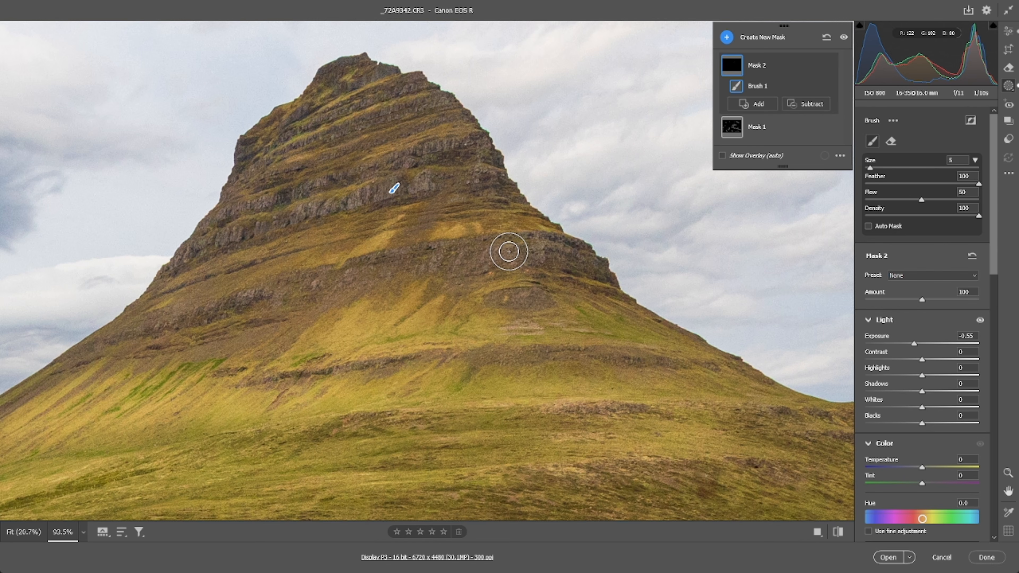
{"action": "mouse_move", "coordinate": [482, 254]}
{"action": "left_mouse_down"}
{"action": "mouse_move", "coordinate": [579, 263]}
{"action": "mouse_move", "coordinate": [415, 255]}
{"action": "mouse_move", "coordinate": [324, 288]}
{"action": "mouse_move", "coordinate": [182, 314]}
{"action": "left_mouse_up"}
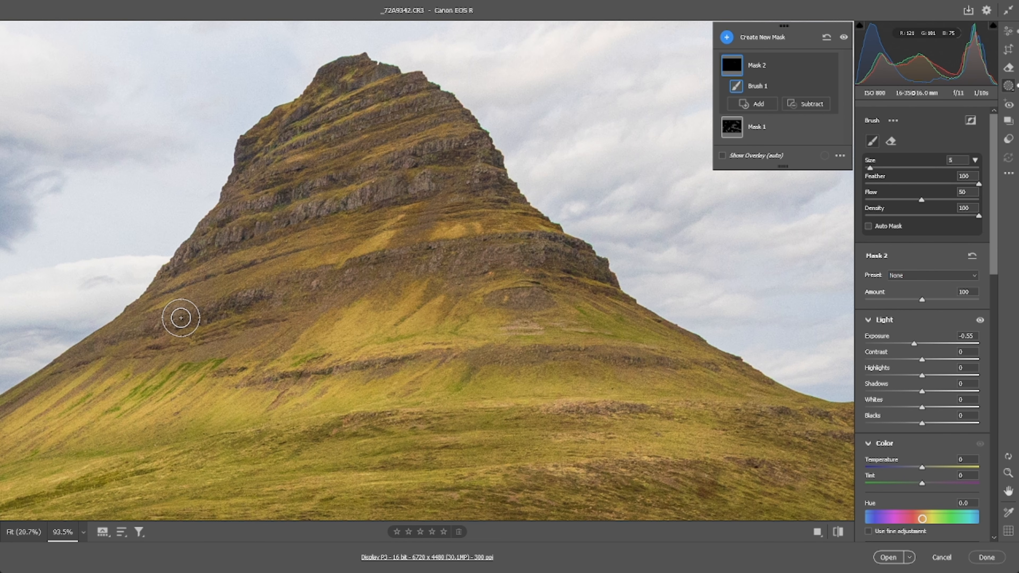
{"action": "key", "text": "bracketleft"}
{"action": "key", "text": "bracketleft"}
{"action": "key", "text": "bracketleft"}
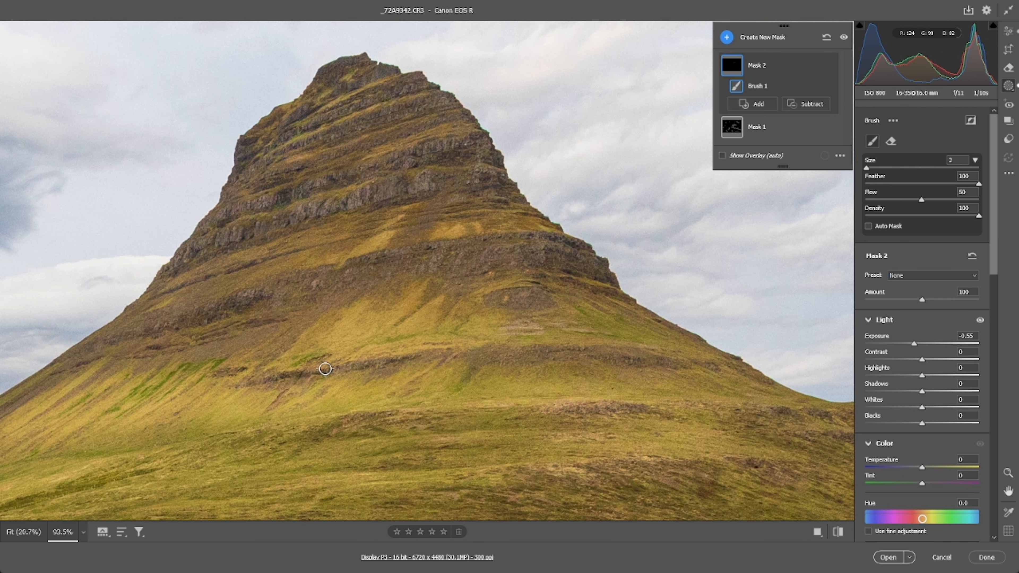
{"action": "left_click_drag", "start_coordinate": [426, 360], "coordinate": [429, 361]}
Darken the mountain's lower right rock band, its left flank and the upper rock layers with a size 4 brush
{"action": "key", "text": "bracketright"}
{"action": "key", "text": "bracketright"}
{"action": "mouse_move", "coordinate": [494, 362]}
{"action": "left_mouse_down"}
{"action": "mouse_move", "coordinate": [628, 356]}
{"action": "mouse_move", "coordinate": [549, 309]}
{"action": "left_mouse_up"}
{"action": "left_click_drag", "start_coordinate": [141, 335], "coordinate": [114, 340]}
{"action": "mouse_move", "coordinate": [184, 348]}
{"action": "left_mouse_down"}
{"action": "mouse_move", "coordinate": [229, 346]}
{"action": "mouse_move", "coordinate": [311, 315]}
{"action": "mouse_move", "coordinate": [419, 211]}
{"action": "mouse_move", "coordinate": [494, 221]}
{"action": "mouse_move", "coordinate": [381, 229]}
{"action": "mouse_move", "coordinate": [216, 282]}
{"action": "mouse_move", "coordinate": [398, 190]}
{"action": "left_mouse_up"}
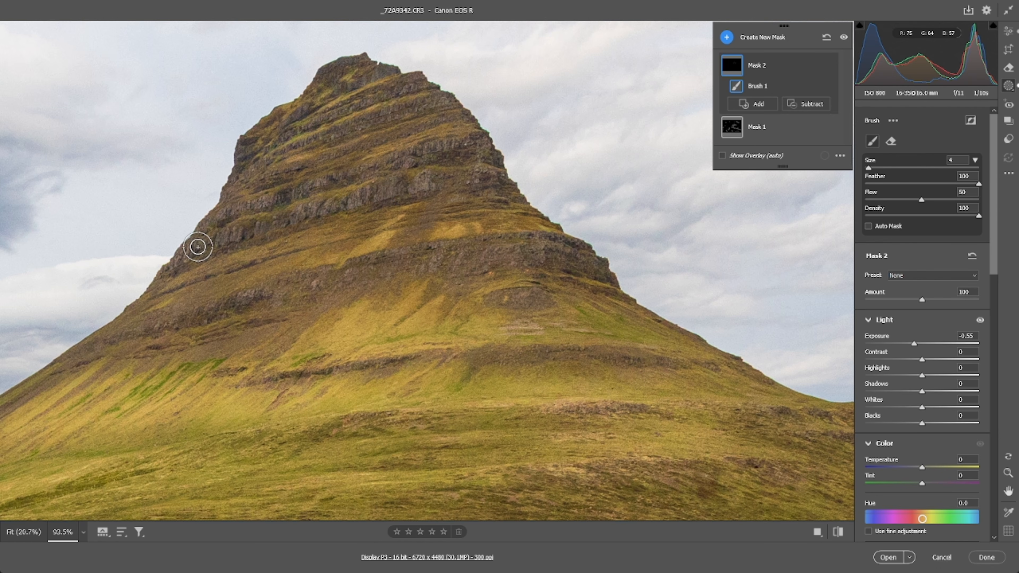
Darken the area around the red houses at the mountain's left foot with a small brush stroke
{"action": "key", "text": "space"}
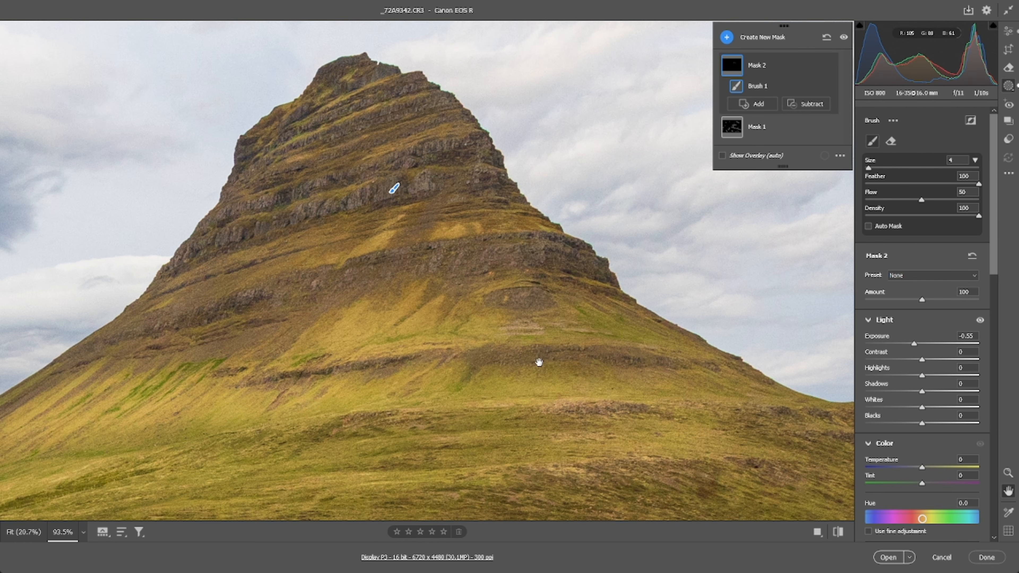
{"action": "mouse_move", "coordinate": [539, 360]}
{"action": "left_mouse_down"}
{"action": "mouse_move", "coordinate": [565, 279]}
{"action": "mouse_move", "coordinate": [605, 248]}
{"action": "mouse_move", "coordinate": [714, 268]}
{"action": "left_mouse_up"}
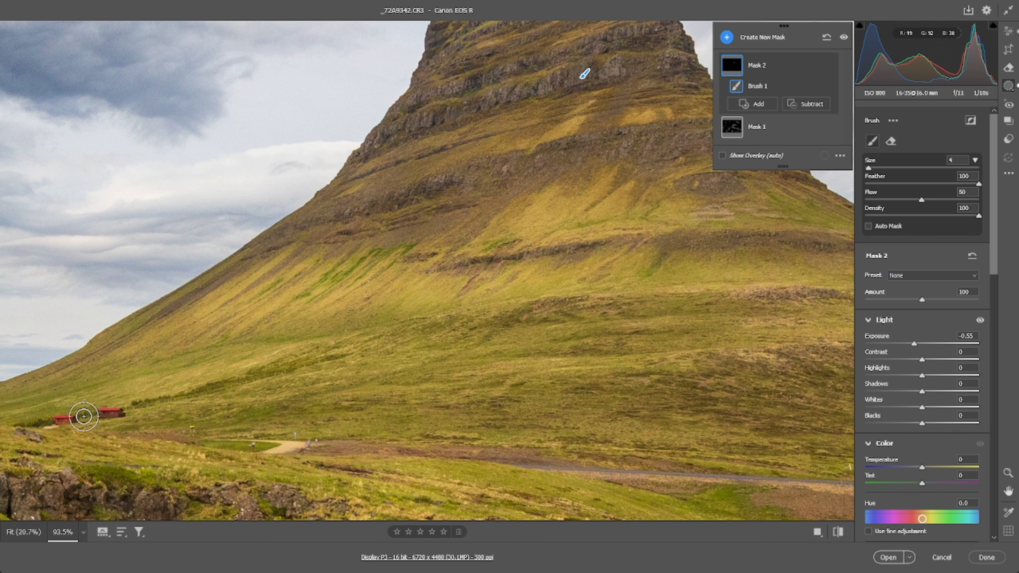
{"action": "left_click_drag", "start_coordinate": [67, 420], "coordinate": [66, 420]}
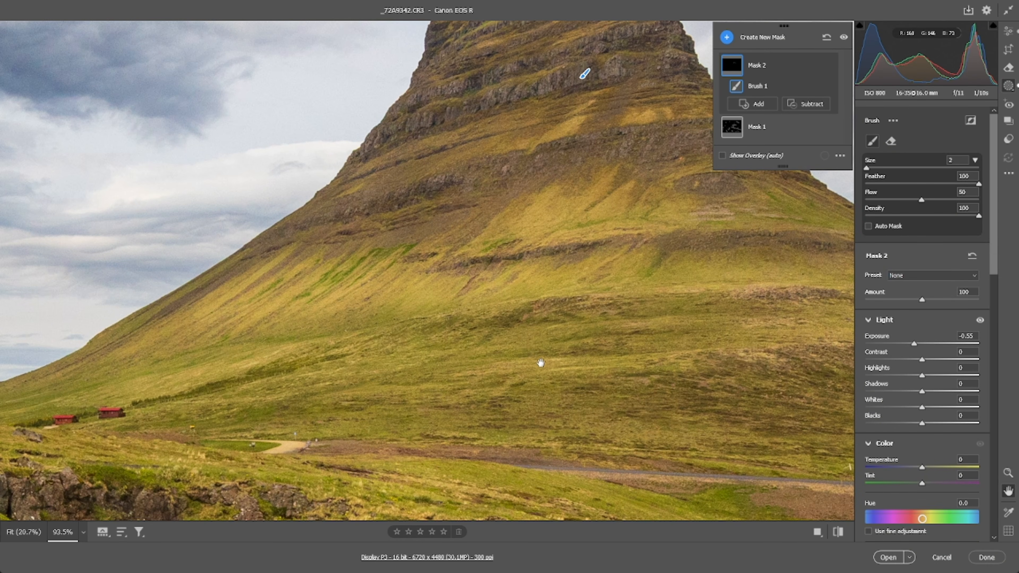
Enlarge the brush and darken the shadowed slope and ridge on the mountain's lower right side
{"action": "mouse_move", "coordinate": [578, 372]}
{"action": "left_mouse_down"}
{"action": "mouse_move", "coordinate": [370, 312]}
{"action": "mouse_move", "coordinate": [313, 324]}
{"action": "mouse_move", "coordinate": [325, 337]}
{"action": "mouse_move", "coordinate": [410, 337]}
{"action": "left_mouse_up"}
{"action": "key", "text": "bracketright"}
{"action": "key", "text": "bracketright"}
{"action": "key", "text": "bracketright"}
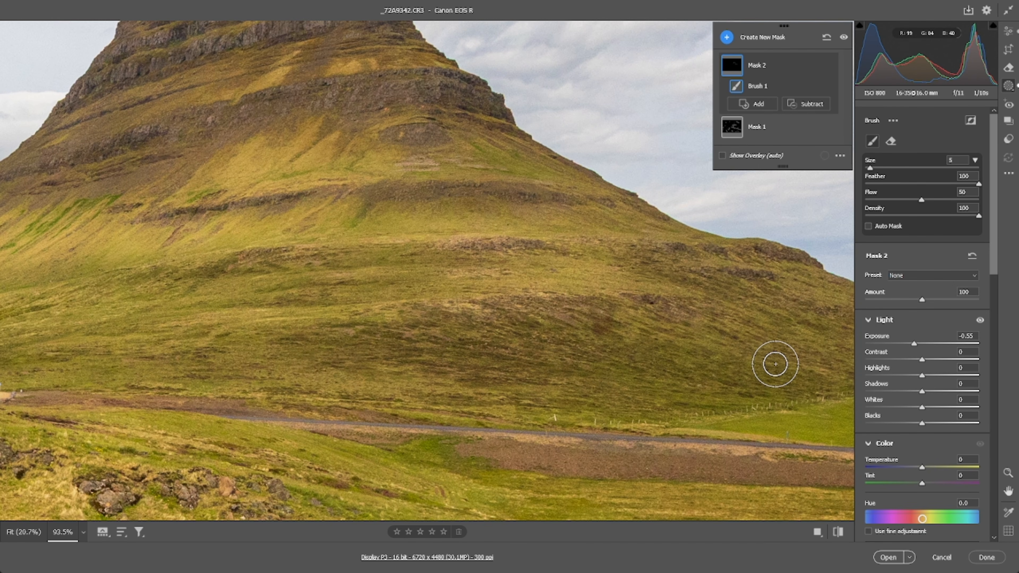
{"action": "mouse_move", "coordinate": [760, 287]}
{"action": "left_mouse_down"}
{"action": "mouse_move", "coordinate": [842, 334]}
{"action": "mouse_move", "coordinate": [828, 344]}
{"action": "left_mouse_up"}
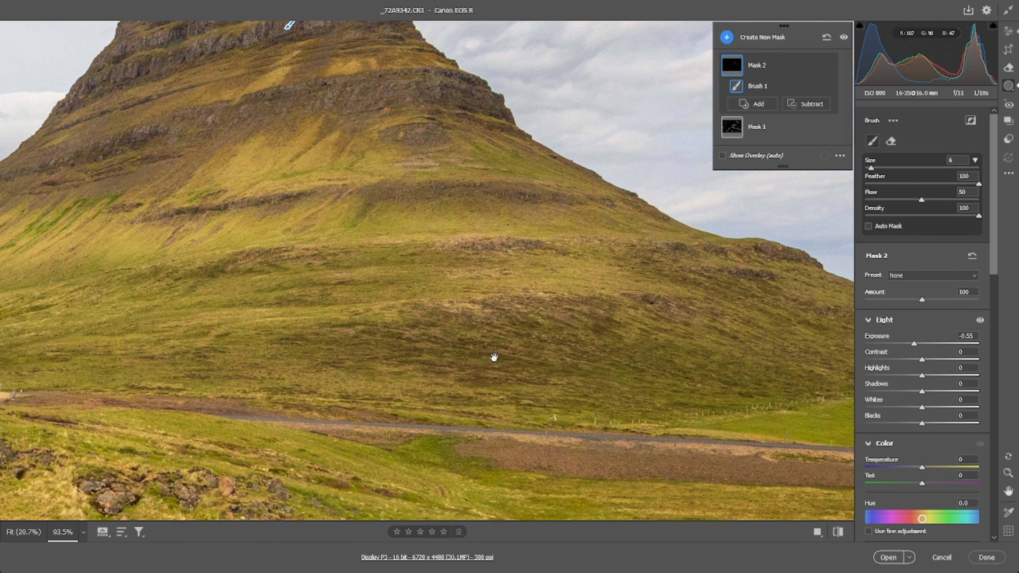
Darken the shadows of the midground riverbank and the cliff beside the waterfalls with a size 3 brush
{"action": "left_click_drag", "start_coordinate": [494, 357], "coordinate": [611, 263]}
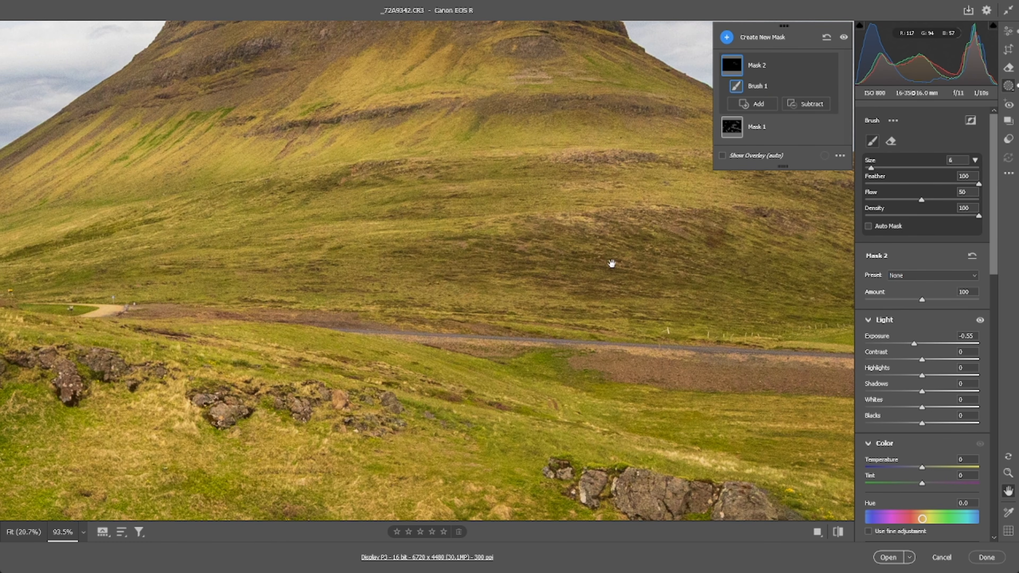
{"action": "left_click", "coordinate": [1008, 473]}
{"action": "key", "text": "ctrl+0"}
{"action": "mouse_move", "coordinate": [514, 297]}
{"action": "left_mouse_down"}
{"action": "mouse_move", "coordinate": [532, 297]}
{"action": "mouse_move", "coordinate": [515, 298]}
{"action": "left_mouse_up"}
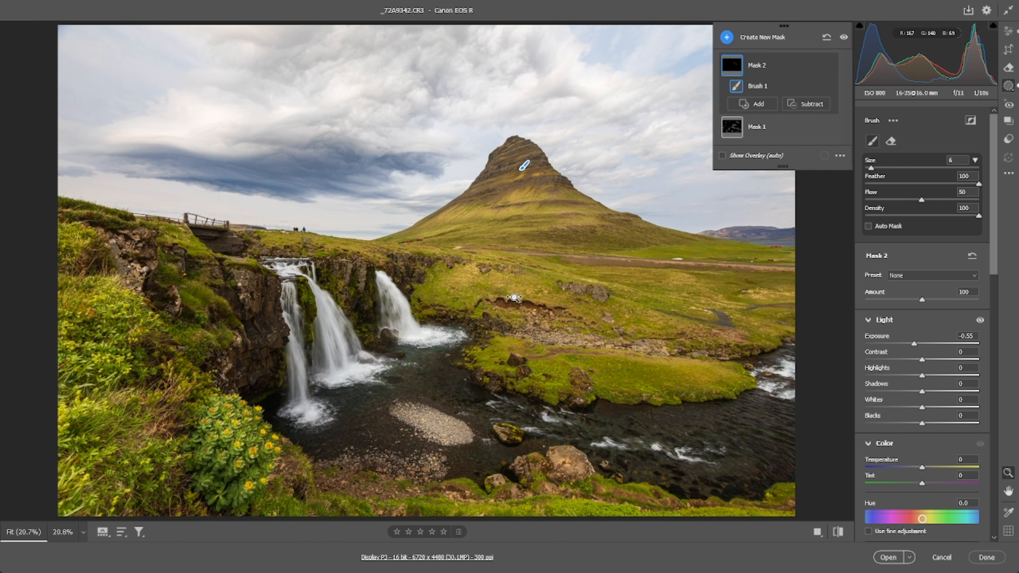
{"action": "left_click", "coordinate": [1008, 474]}
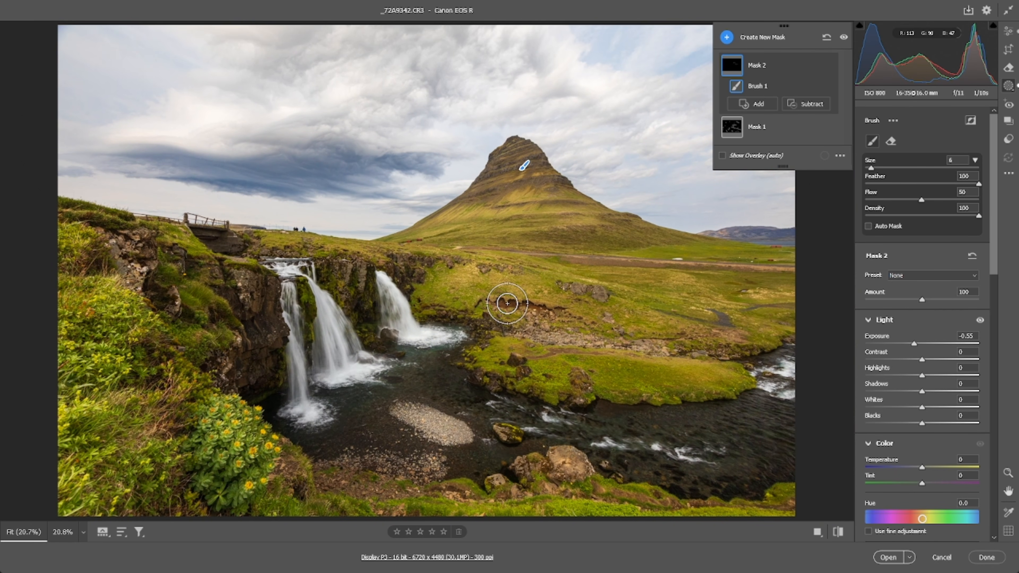
{"action": "key", "text": "bracketleft"}
{"action": "key", "text": "bracketleft"}
{"action": "key", "text": "bracketleft"}
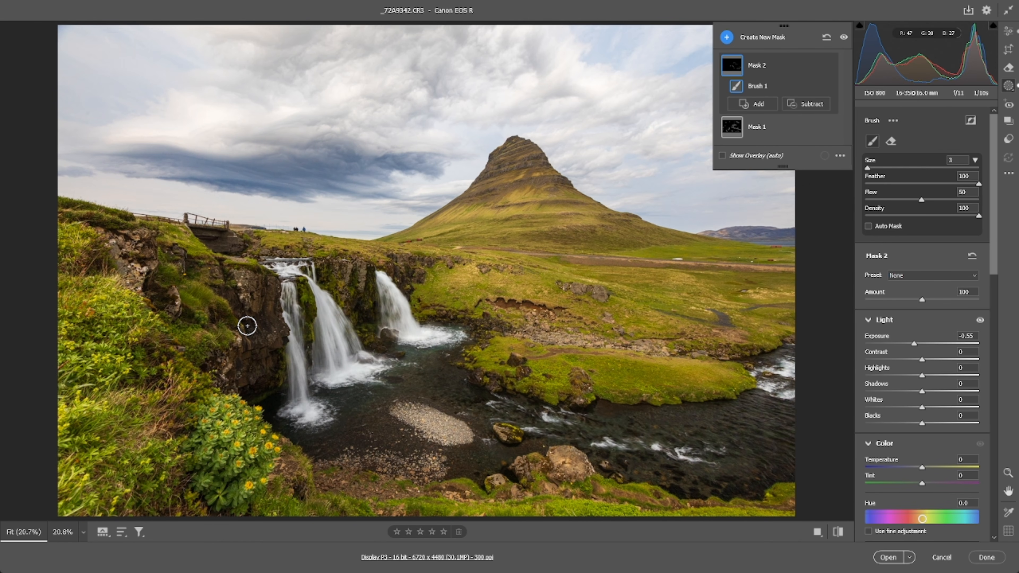
Darken the shadows in the left vegetation, the foreground riverbank and the cliff below the bridge with a size 6 brush
{"action": "key", "text": "bracketright"}
{"action": "key", "text": "bracketright"}
{"action": "key", "text": "bracketright"}
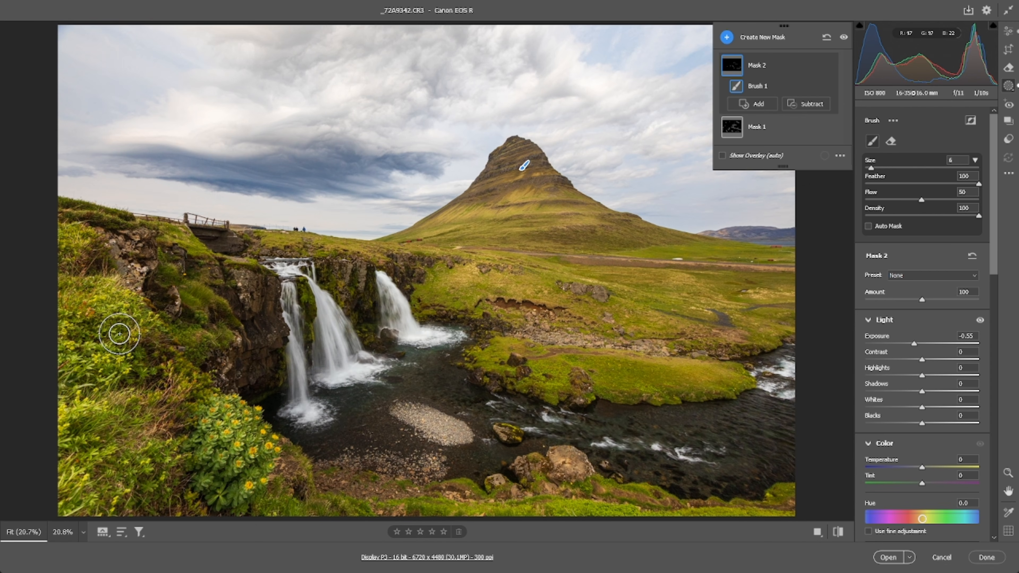
{"action": "mouse_move", "coordinate": [108, 334]}
{"action": "left_mouse_down"}
{"action": "mouse_move", "coordinate": [113, 377]}
{"action": "mouse_move", "coordinate": [73, 387]}
{"action": "mouse_move", "coordinate": [155, 356]}
{"action": "mouse_move", "coordinate": [137, 371]}
{"action": "left_mouse_up"}
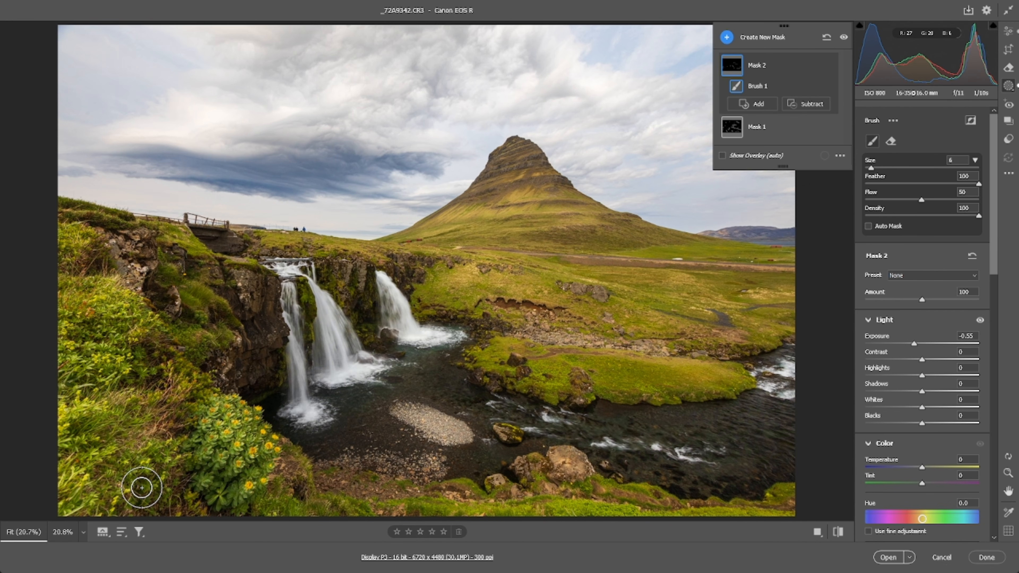
{"action": "mouse_move", "coordinate": [368, 470]}
{"action": "left_mouse_down"}
{"action": "mouse_move", "coordinate": [410, 491]}
{"action": "mouse_move", "coordinate": [357, 475]}
{"action": "left_mouse_up"}
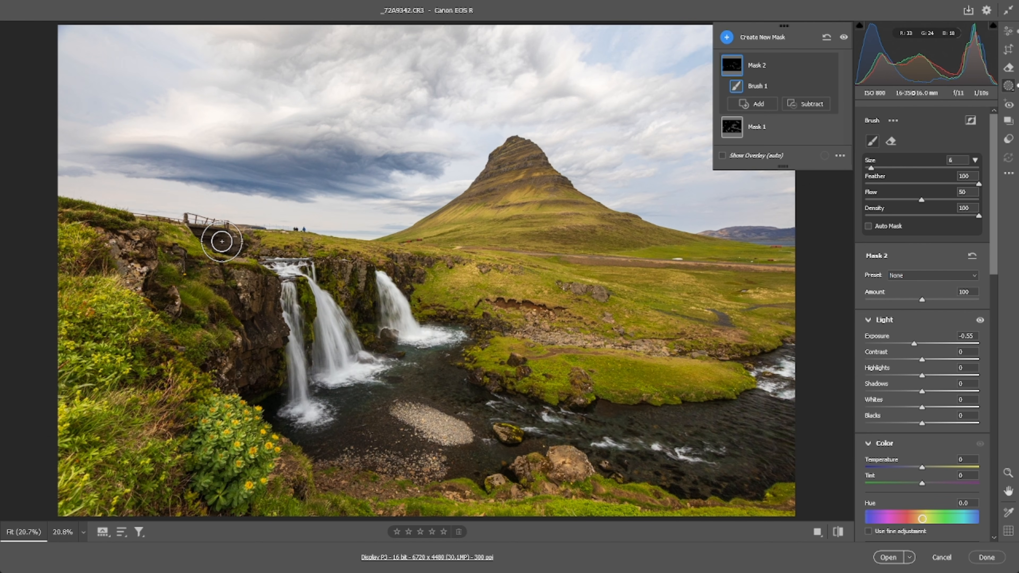
{"action": "left_click_drag", "start_coordinate": [235, 286], "coordinate": [219, 284]}
{"action": "left_click_drag", "start_coordinate": [175, 256], "coordinate": [179, 263]}
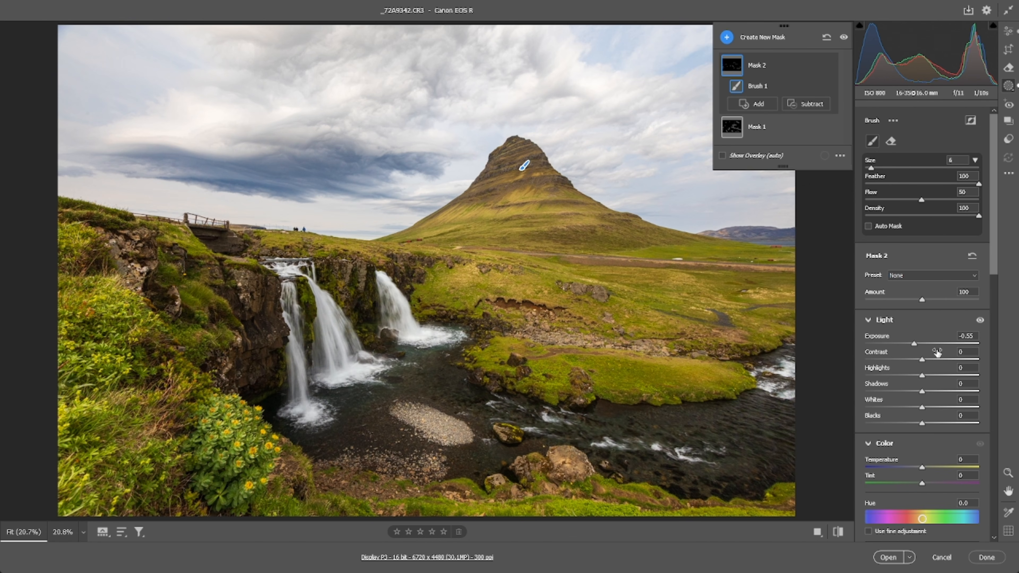
Set the darkening mask's exposure to -0.65 and reduce the brush to size 4
{"action": "left_click_drag", "start_coordinate": [915, 345], "coordinate": [915, 344]}
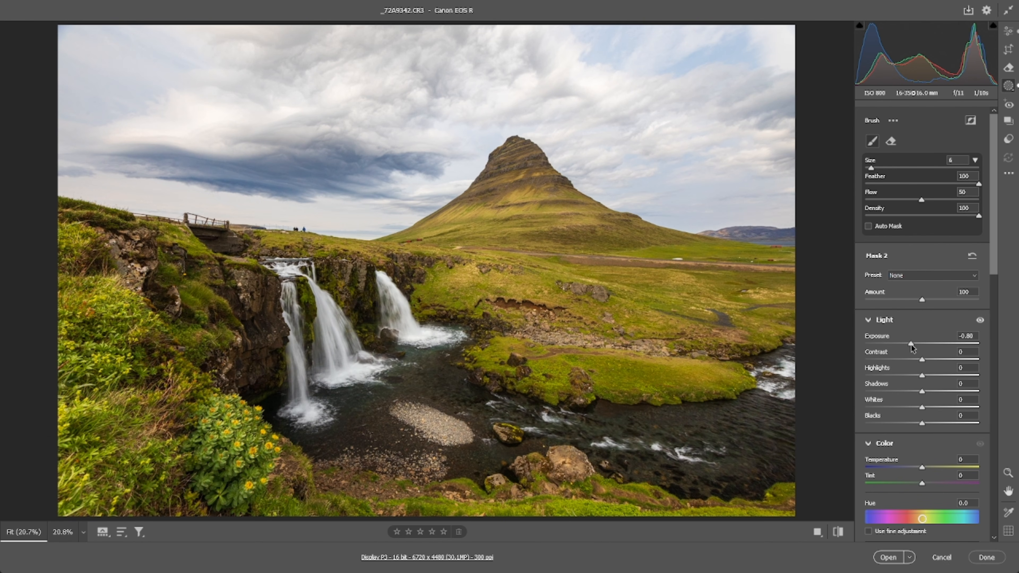
{"action": "mouse_move", "coordinate": [910, 344]}
{"action": "left_mouse_down"}
{"action": "mouse_move", "coordinate": [900, 346]}
{"action": "mouse_move", "coordinate": [915, 353]}
{"action": "left_mouse_up"}
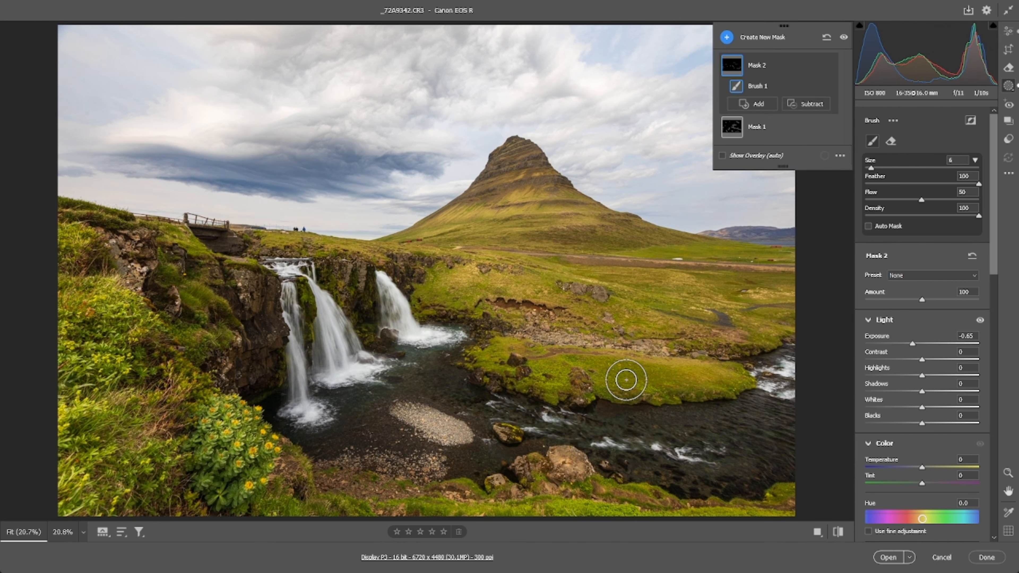
{"action": "key", "text": "bracketleft"}
{"action": "key", "text": "bracketleft"}
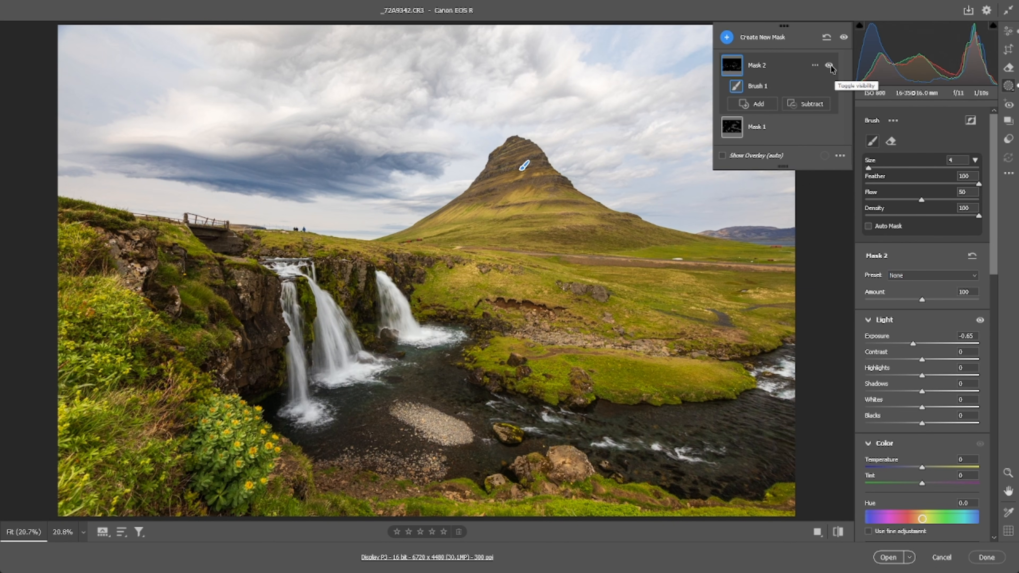
Compare the photo with and without the darkening mask, and with both masks hidden and shown
{"action": "left_click", "coordinate": [830, 65]}
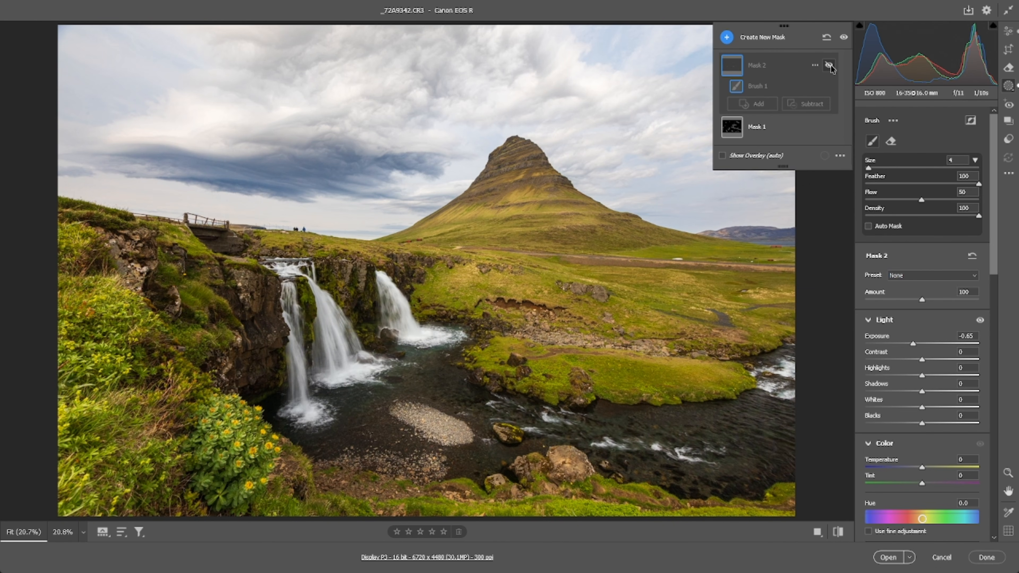
{"action": "left_click", "coordinate": [830, 65]}
{"action": "left_click", "coordinate": [831, 66]}
{"action": "left_click", "coordinate": [830, 66]}
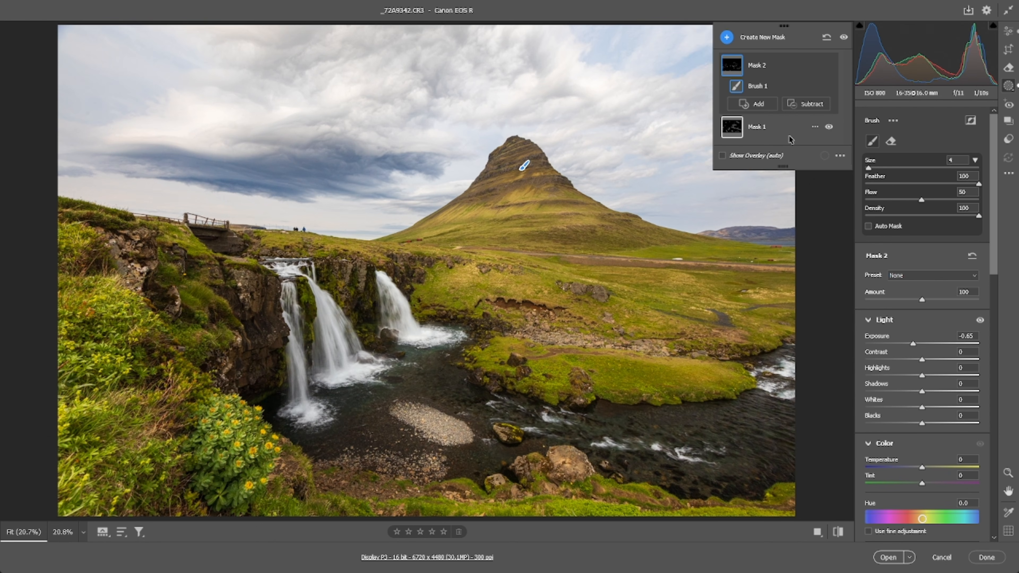
{"action": "left_click", "coordinate": [843, 37]}
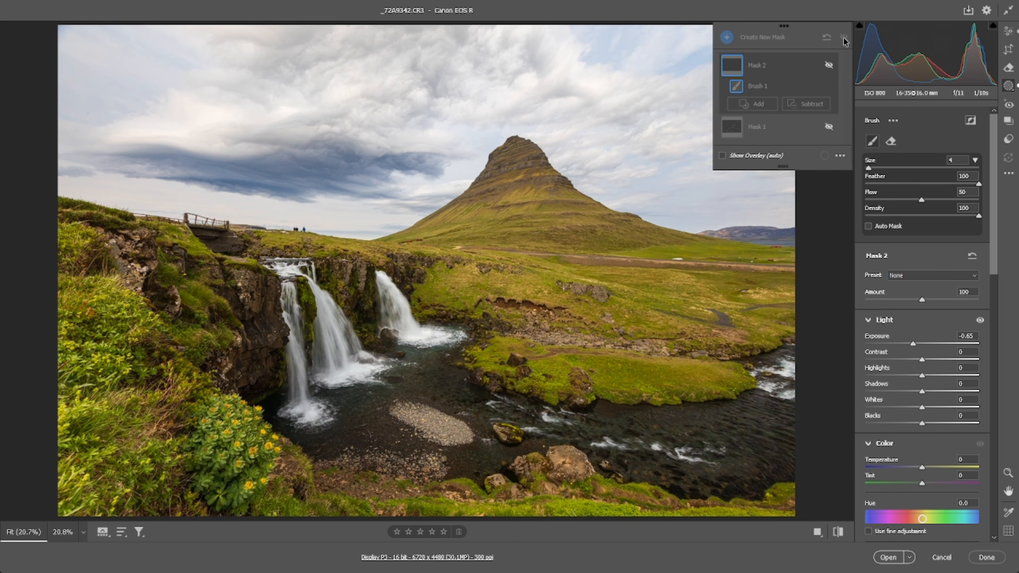
{"action": "left_click", "coordinate": [843, 38]}
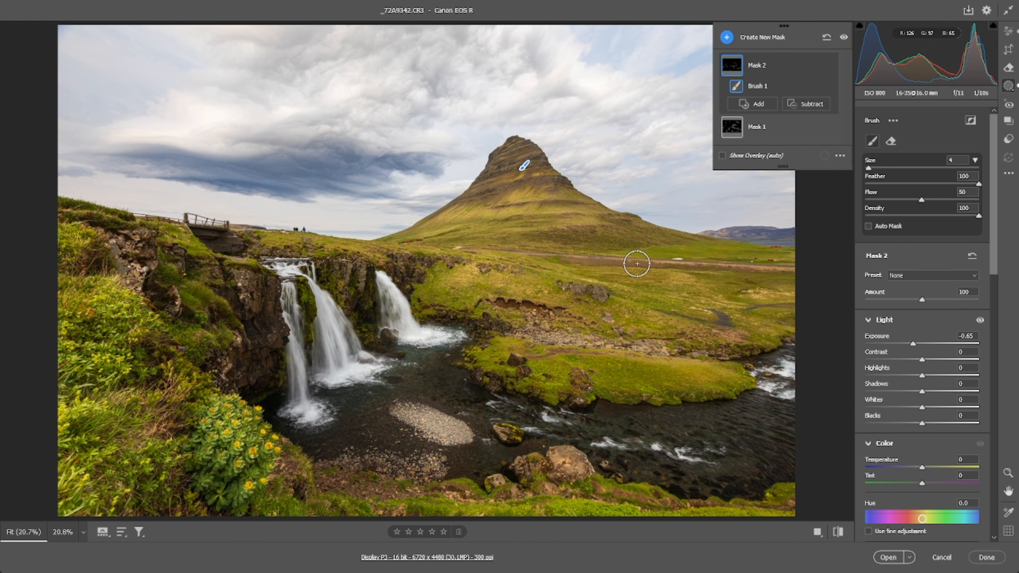
Set the darkening mask's exposure to -0.78 while checking the waterfalls up close
{"action": "left_click", "coordinate": [1008, 474]}
{"action": "left_click_drag", "start_coordinate": [366, 348], "coordinate": [427, 347]}
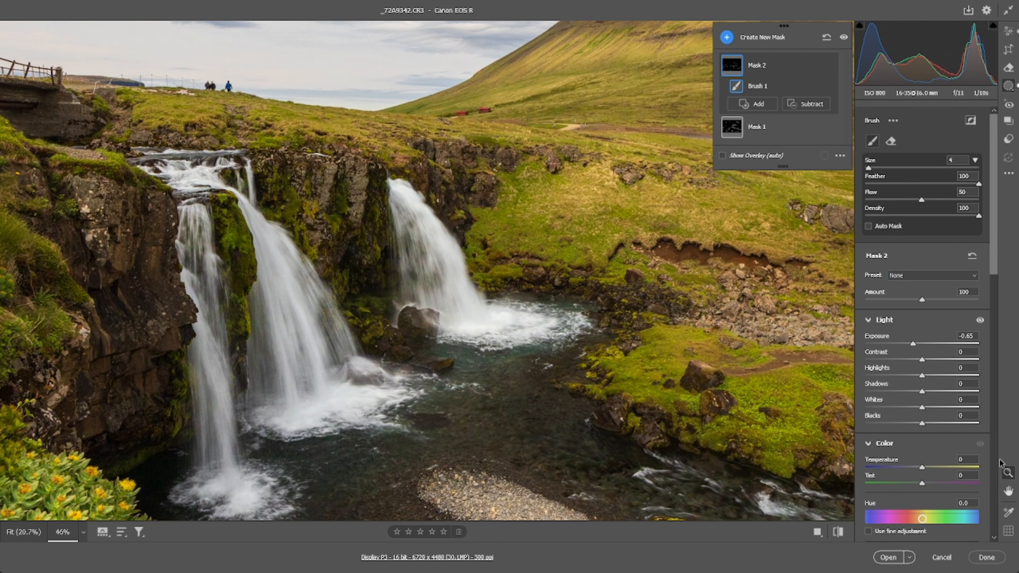
{"action": "left_click", "coordinate": [1008, 474]}
{"action": "left_click_drag", "start_coordinate": [914, 344], "coordinate": [914, 343]}
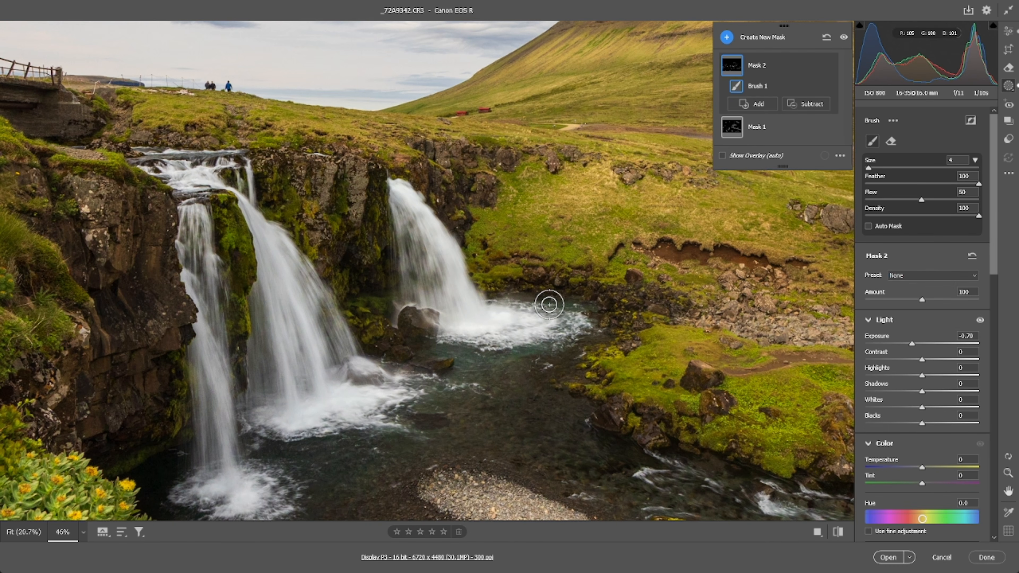
Compare the whole photo at a reduced view size with both brush masks hidden and shown
{"action": "left_click", "coordinate": [1009, 473]}
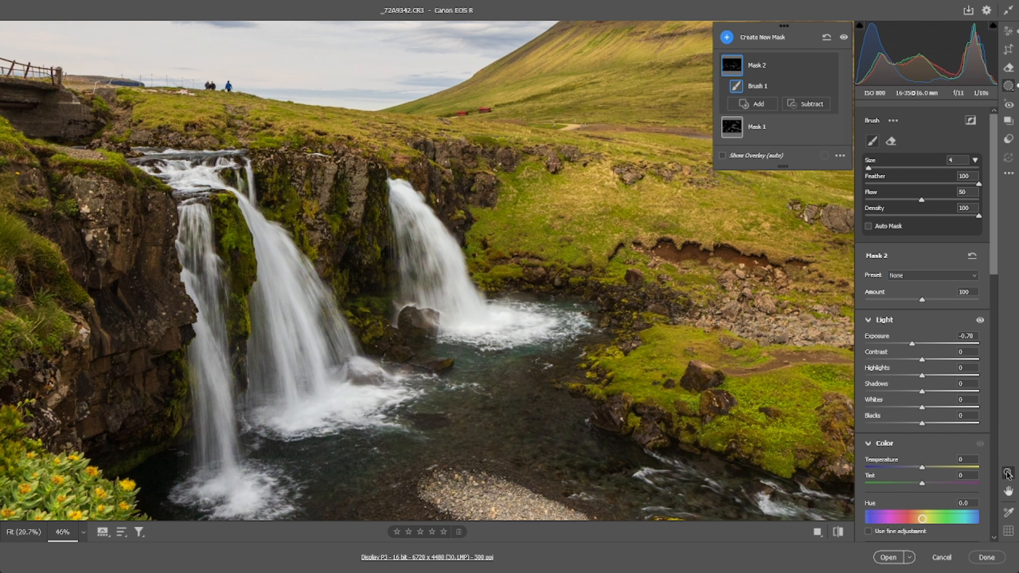
{"action": "left_click_drag", "start_coordinate": [492, 301], "coordinate": [408, 301]}
{"action": "key", "text": "ctrl+0"}
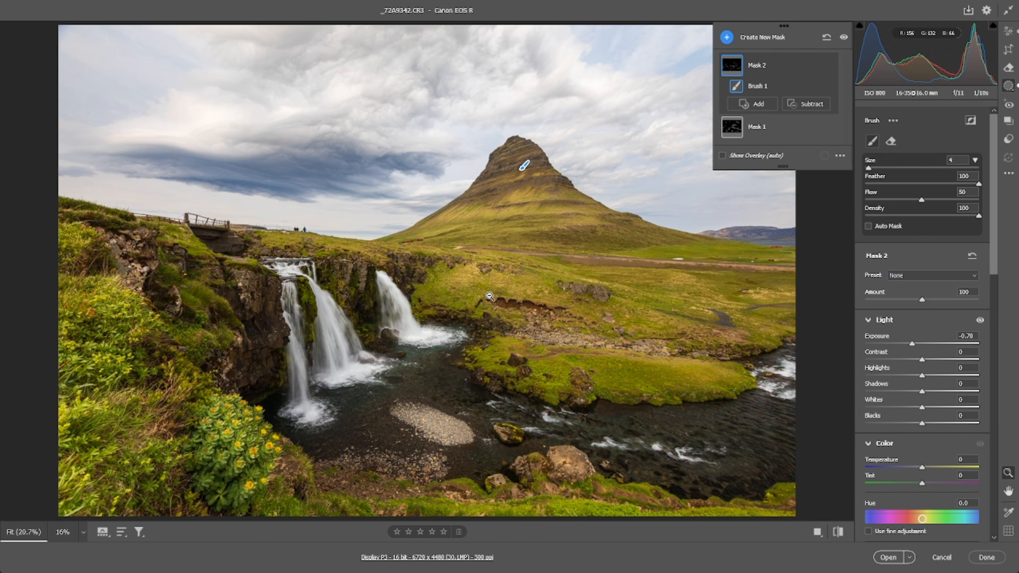
{"action": "left_click_drag", "start_coordinate": [490, 296], "coordinate": [461, 299]}
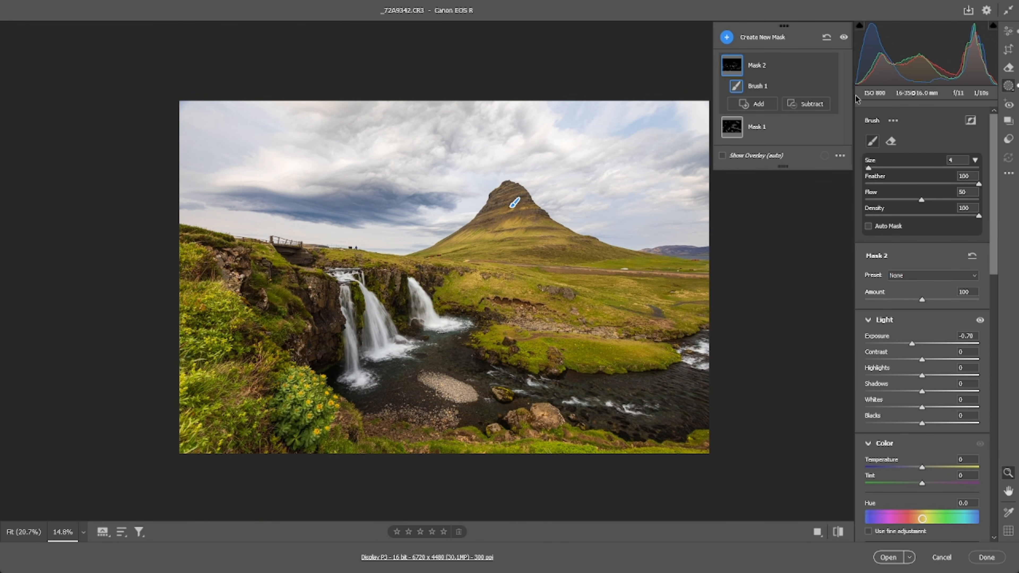
{"action": "left_click", "coordinate": [844, 38]}
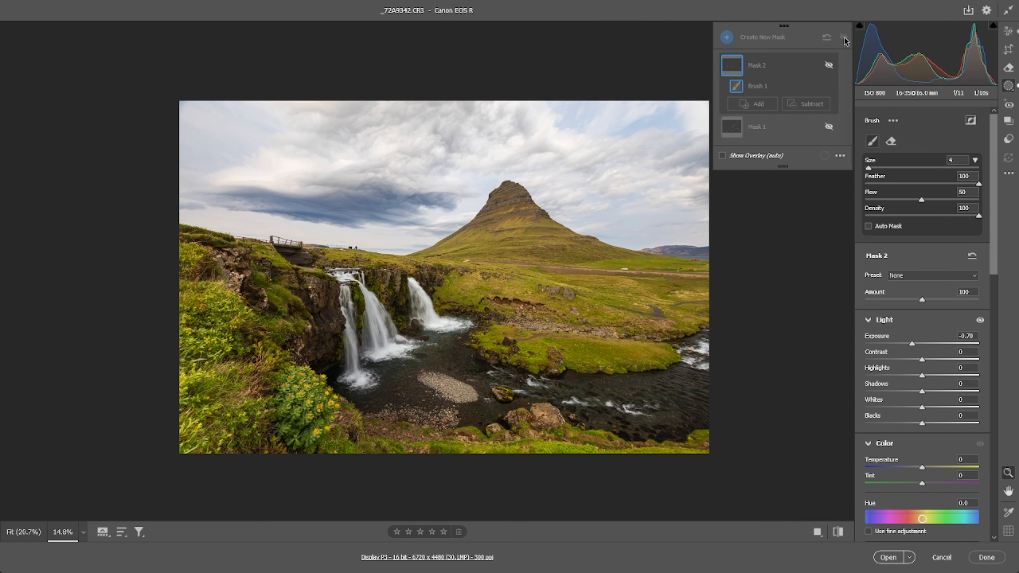
{"action": "left_click", "coordinate": [844, 38]}
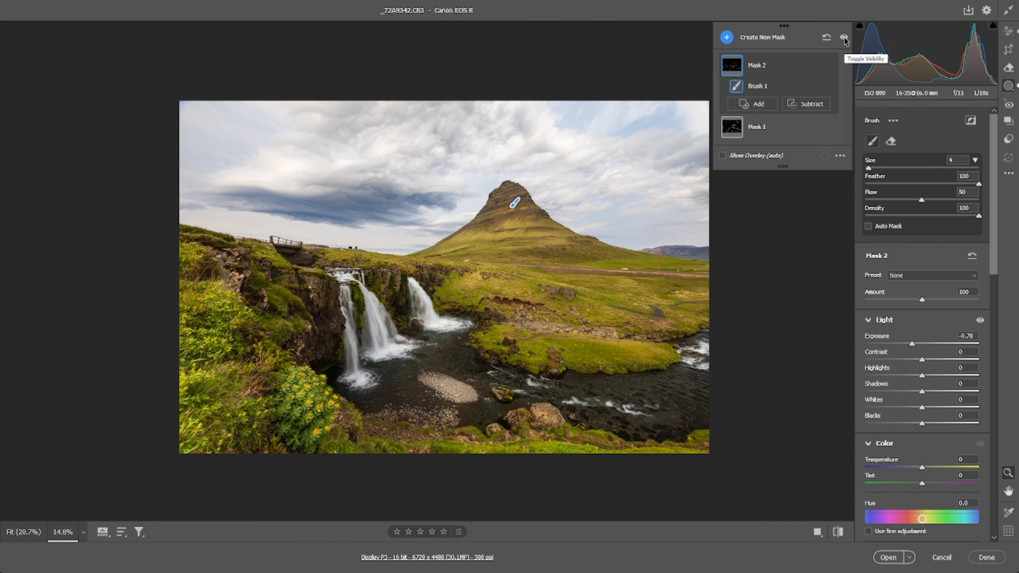
{"action": "left_click", "coordinate": [845, 38]}
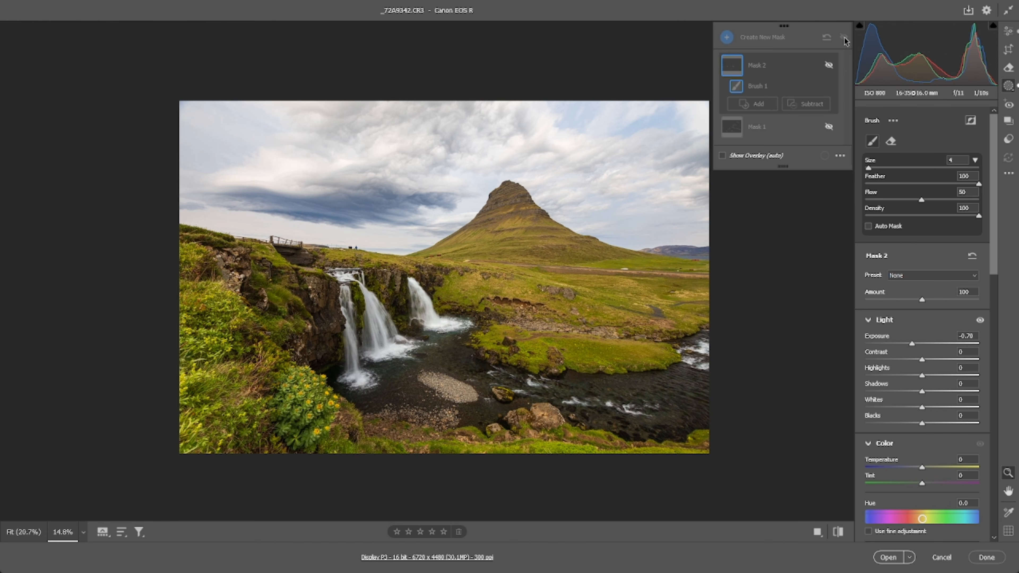
{"action": "left_click", "coordinate": [844, 38]}
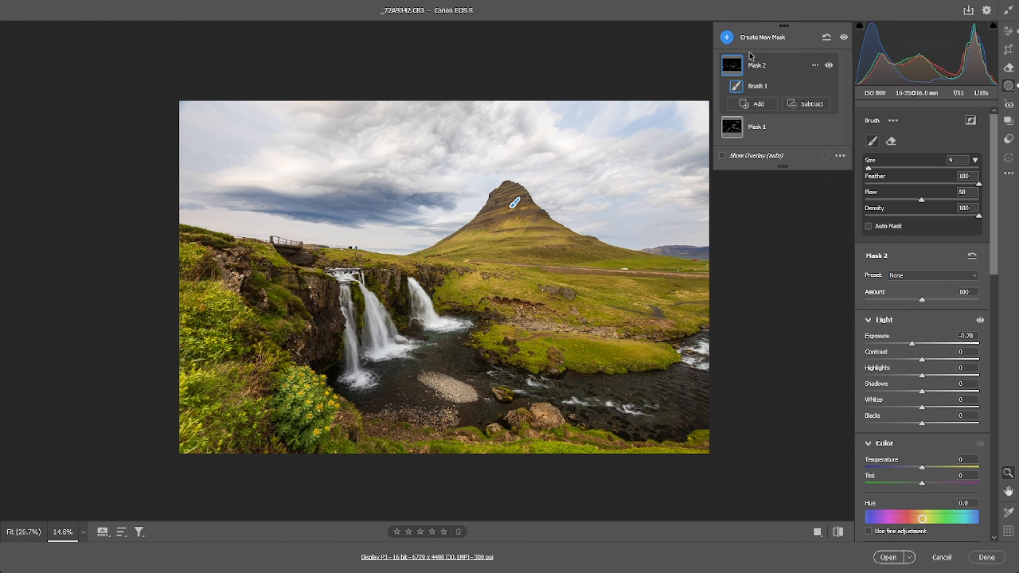
Darken the upper sky with a linear gradient mask running down to the mountain's peak, with exposure at -0.78
{"action": "left_click", "coordinate": [728, 39]}
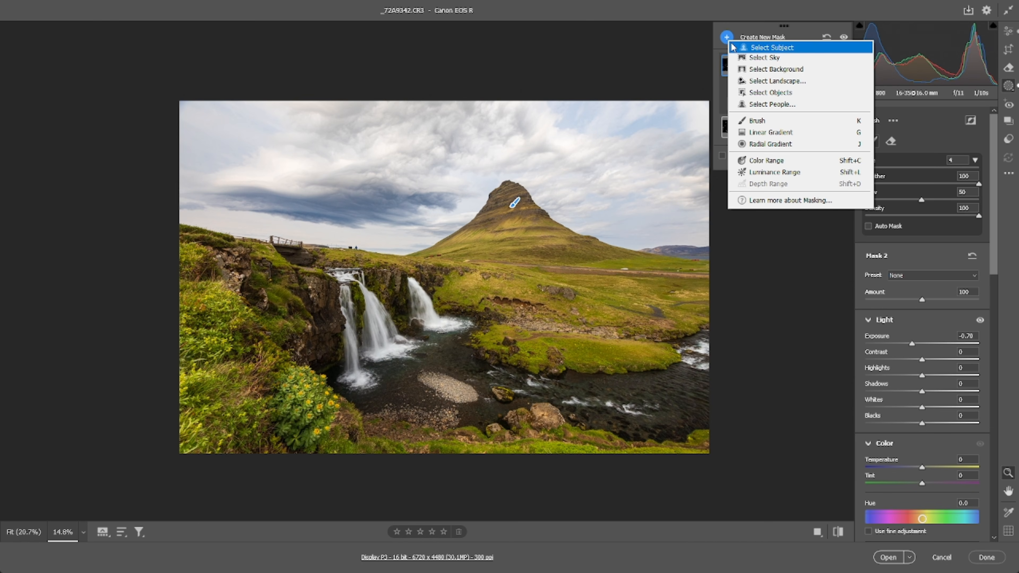
{"action": "left_click", "coordinate": [763, 134]}
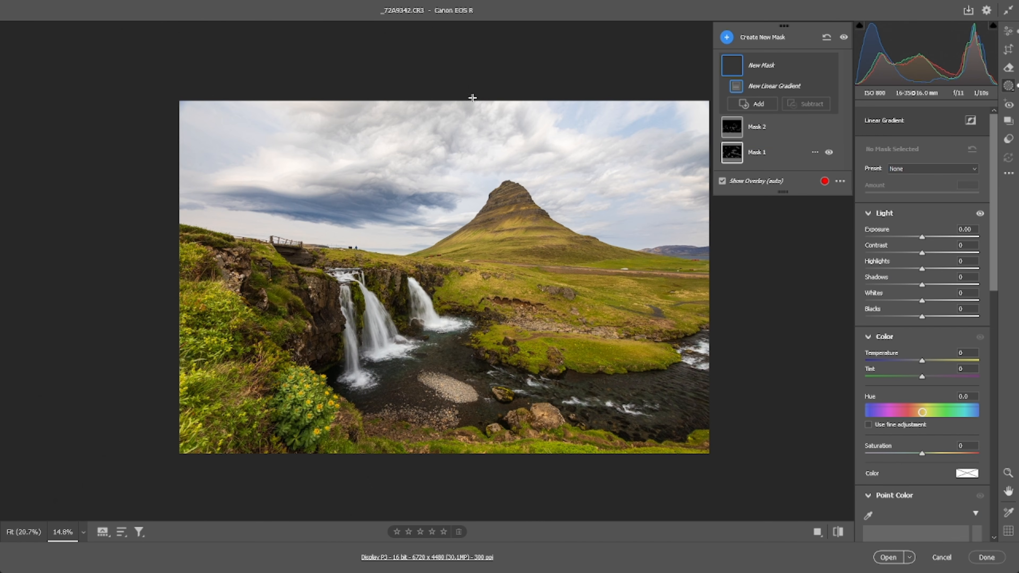
{"action": "left_click_drag", "start_coordinate": [463, 98], "coordinate": [464, 199]}
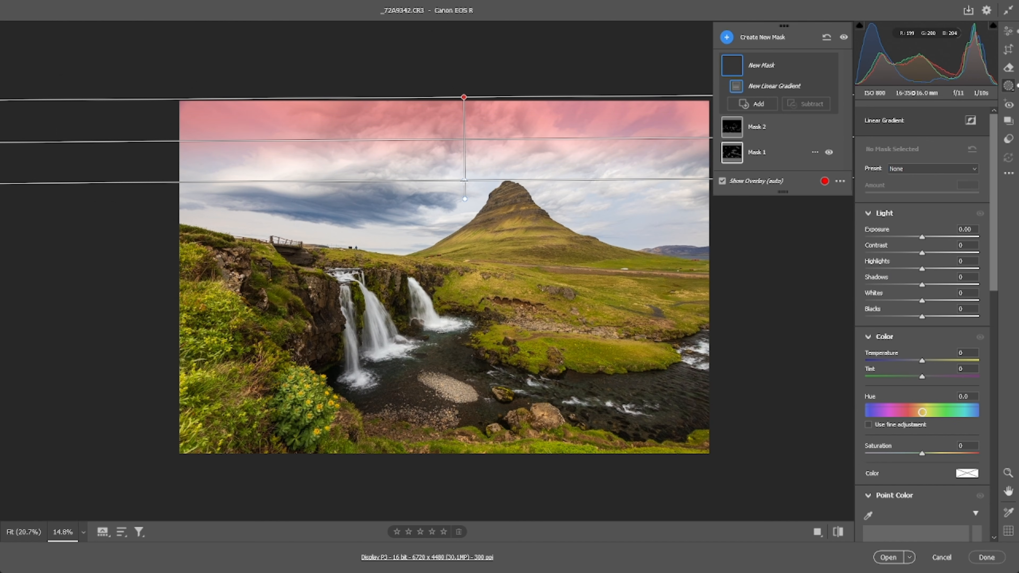
{"action": "scroll", "coordinate": [933, 418], "scroll_direction": "down", "scroll_amount": 6}
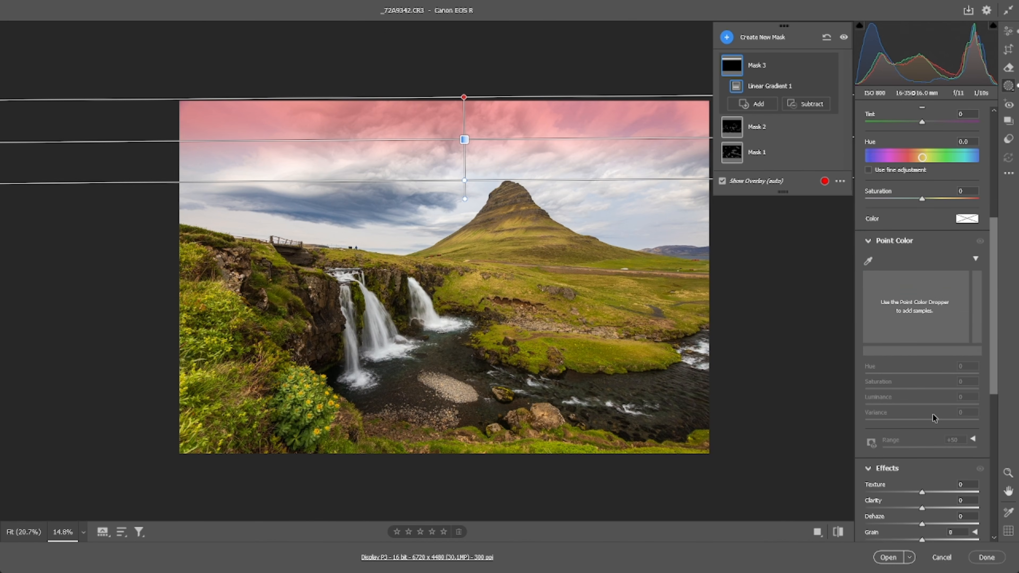
{"action": "scroll", "coordinate": [935, 418], "scroll_direction": "down", "scroll_amount": 2}
{"action": "scroll", "coordinate": [933, 431], "scroll_direction": "up", "scroll_amount": 8}
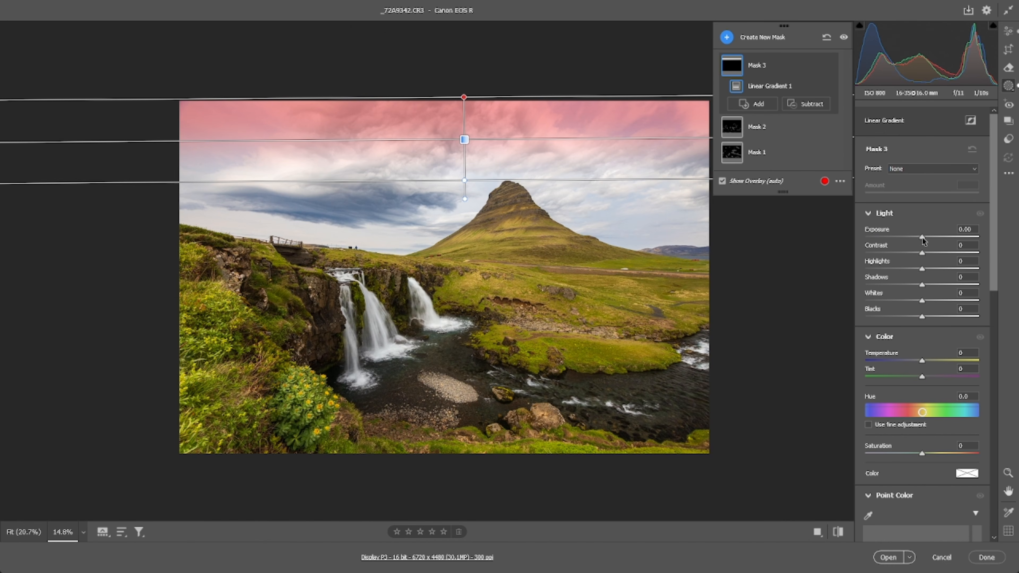
{"action": "left_click_drag", "start_coordinate": [923, 240], "coordinate": [912, 242]}
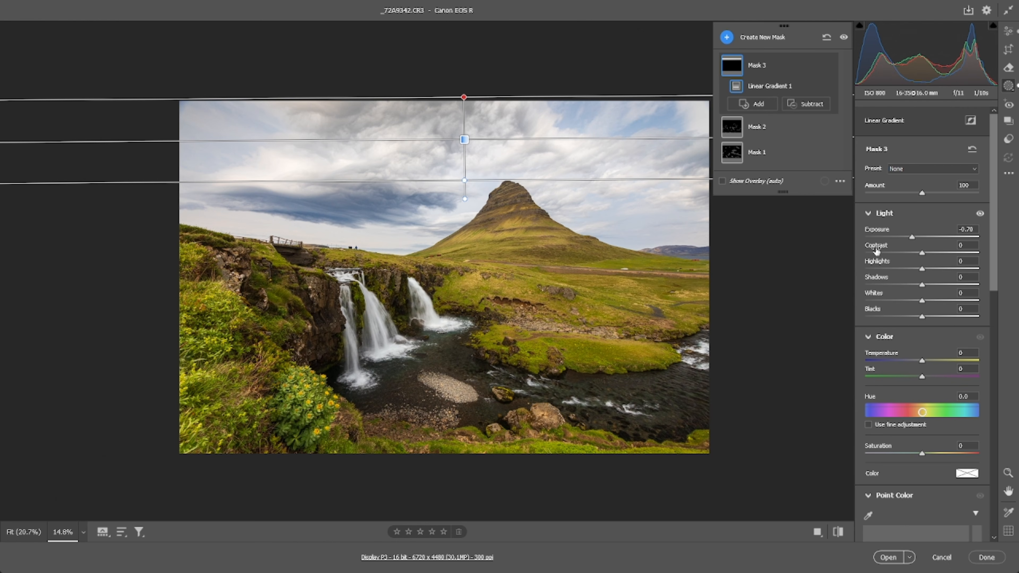
Brighten the centre of the scene with a wide radial gradient mask around the waterfalls and mountain, with exposure at +0.35
{"action": "left_click", "coordinate": [727, 37]}
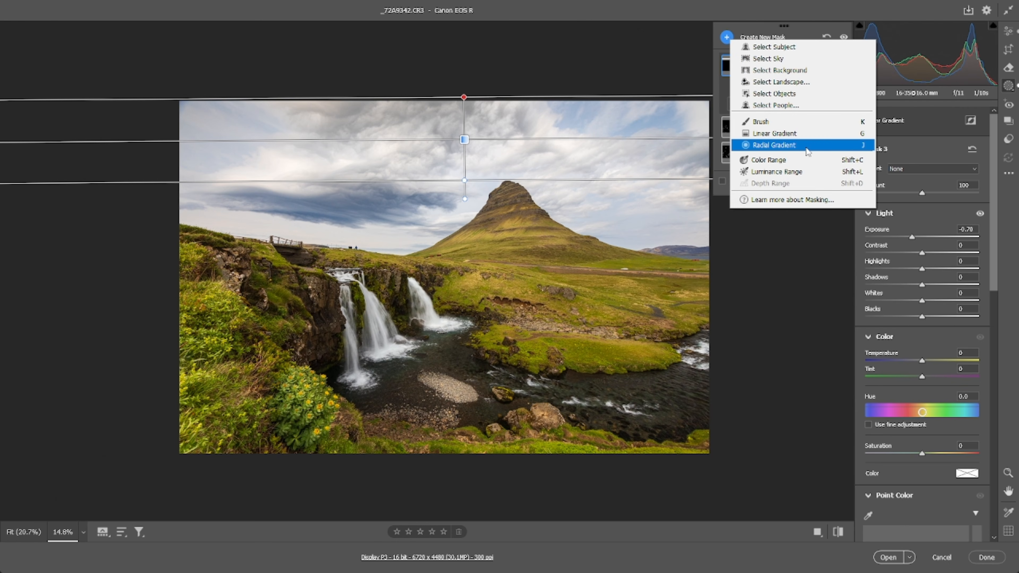
{"action": "left_click", "coordinate": [771, 147]}
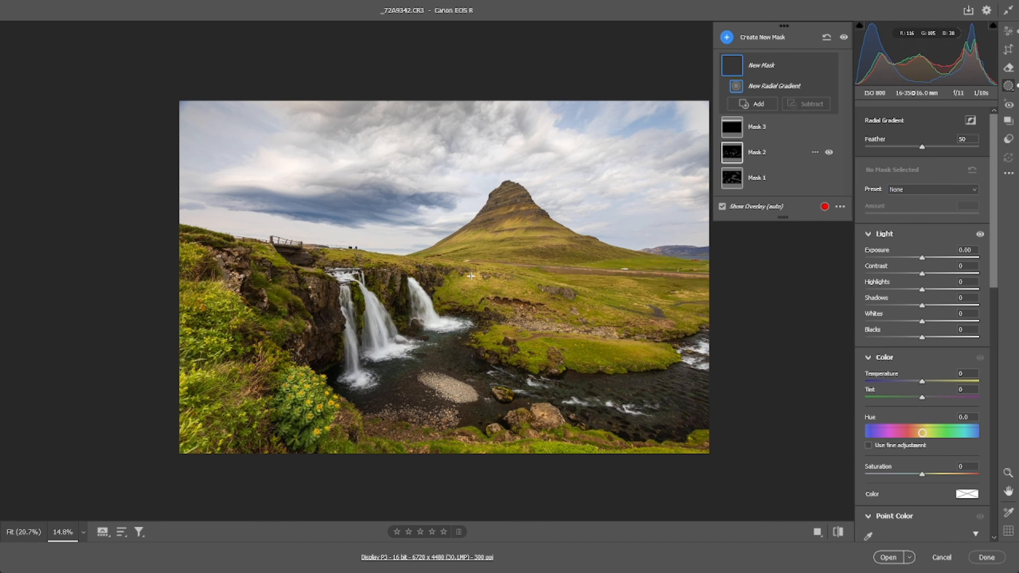
{"action": "left_click_drag", "start_coordinate": [457, 273], "coordinate": [610, 367]}
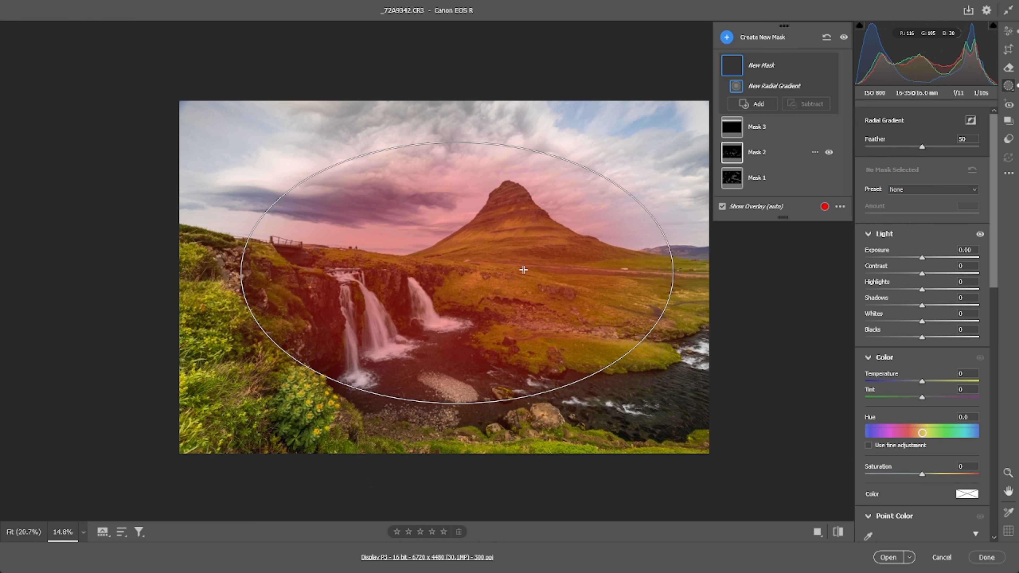
{"action": "left_click_drag", "start_coordinate": [459, 274], "coordinate": [462, 286]}
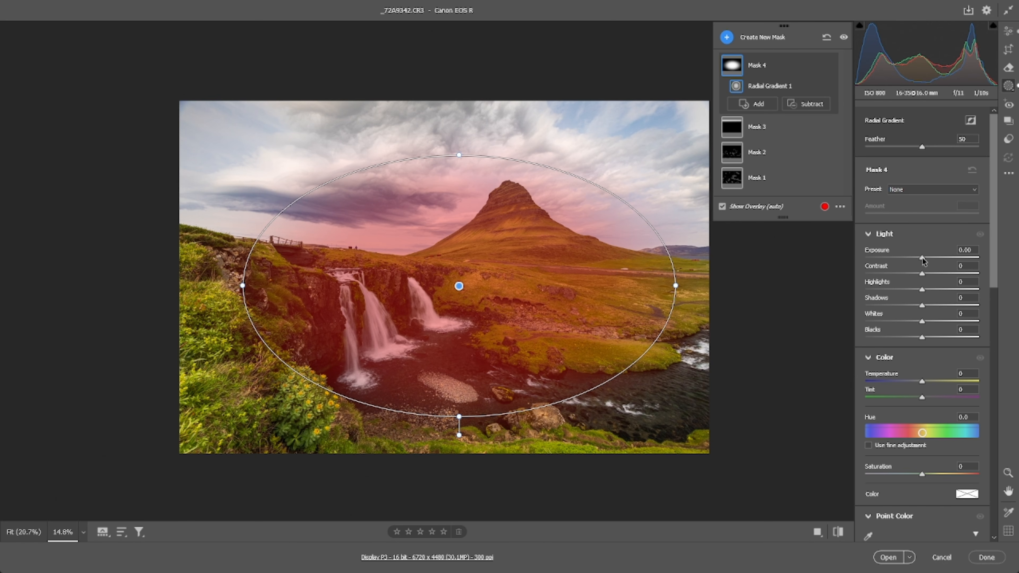
{"action": "left_click_drag", "start_coordinate": [923, 258], "coordinate": [930, 262]}
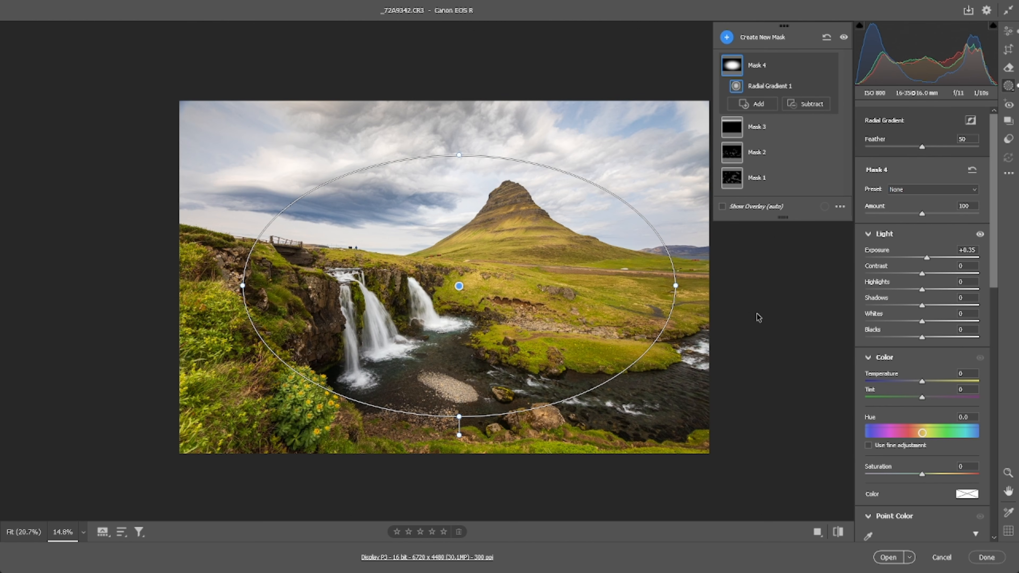
{"action": "left_click_drag", "start_coordinate": [680, 286], "coordinate": [687, 286]}
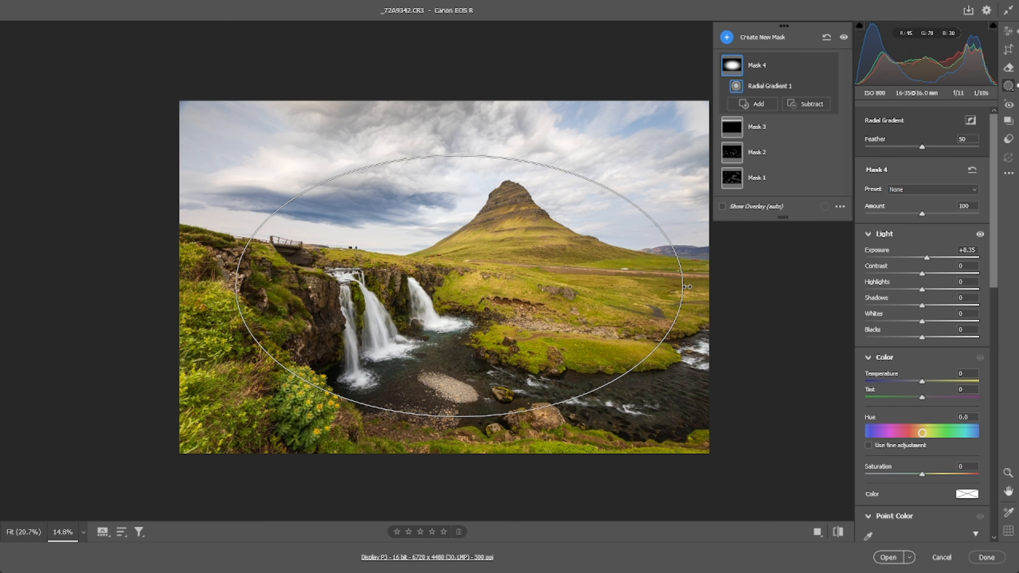
{"action": "left_click_drag", "start_coordinate": [460, 156], "coordinate": [459, 151]}
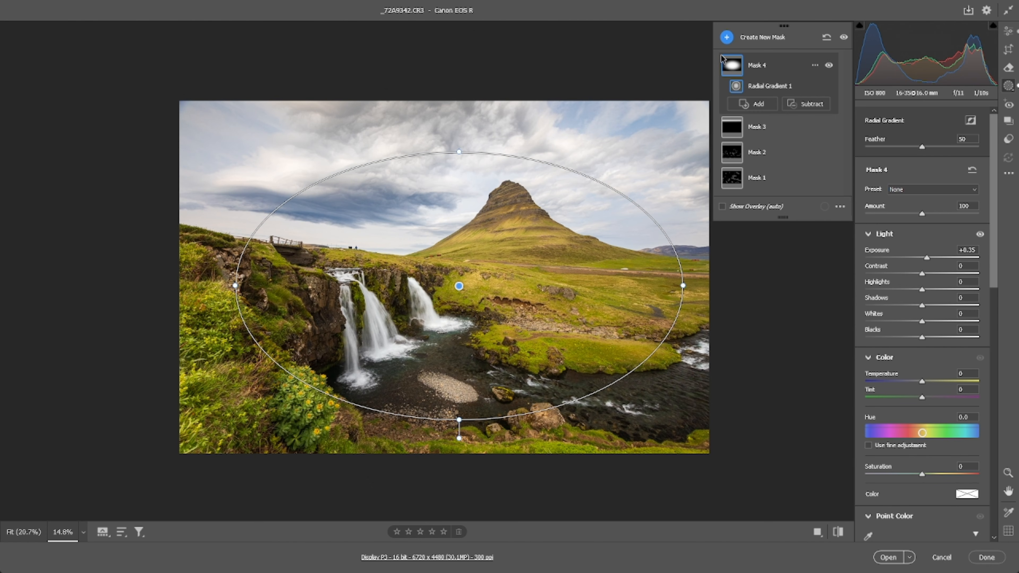
Darken the photo's edges with an inverted radial gradient mask spanning nearly the whole frame, with exposure at -0.95
{"action": "left_click", "coordinate": [728, 38]}
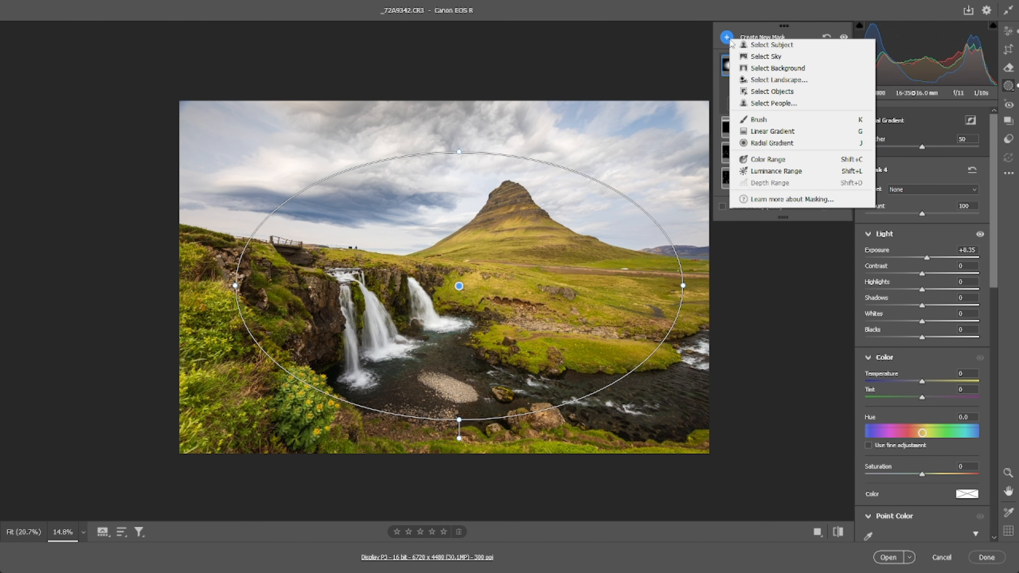
{"action": "left_click", "coordinate": [766, 146]}
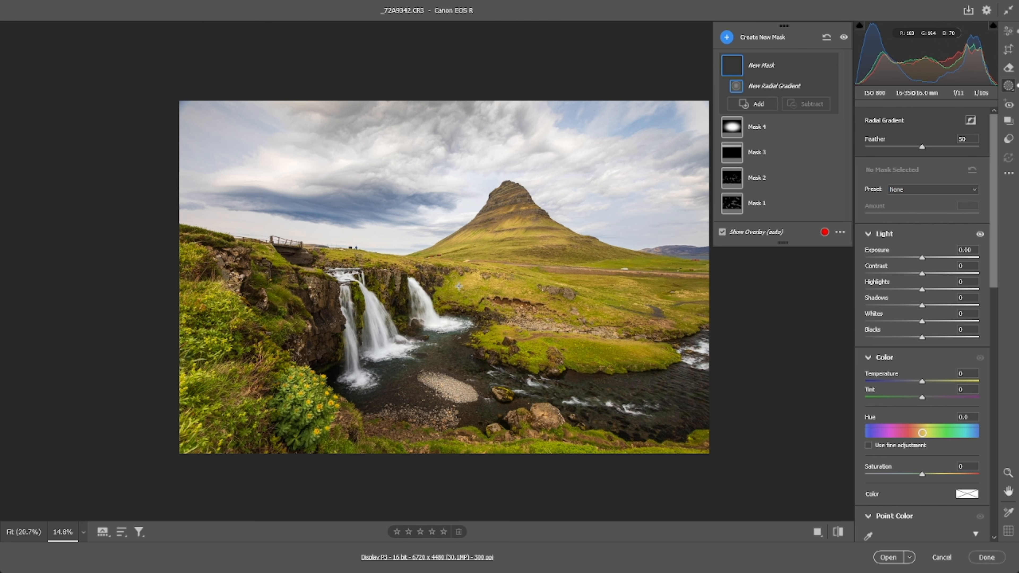
{"action": "left_click_drag", "start_coordinate": [459, 286], "coordinate": [635, 402]}
{"action": "left_click_drag", "start_coordinate": [459, 286], "coordinate": [445, 281]}
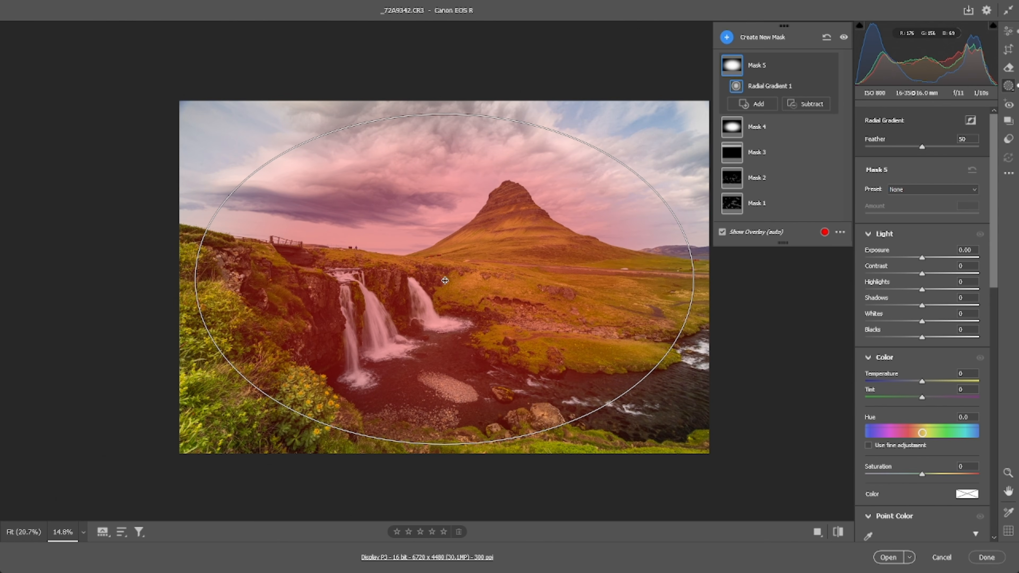
{"action": "left_click_drag", "start_coordinate": [446, 114], "coordinate": [446, 106]}
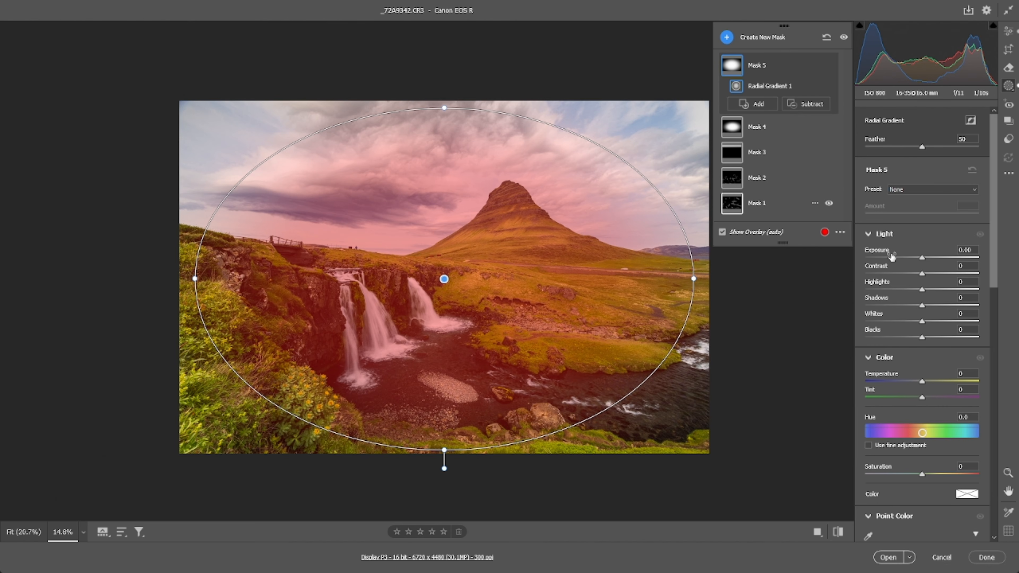
{"action": "key", "text": "apostrophe"}
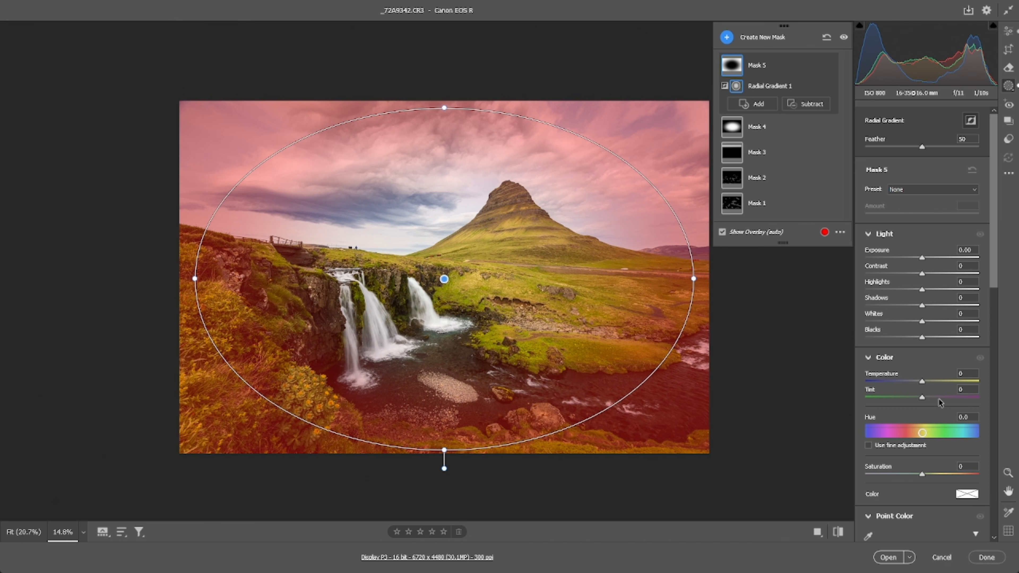
{"action": "left_click_drag", "start_coordinate": [923, 260], "coordinate": [909, 262]}
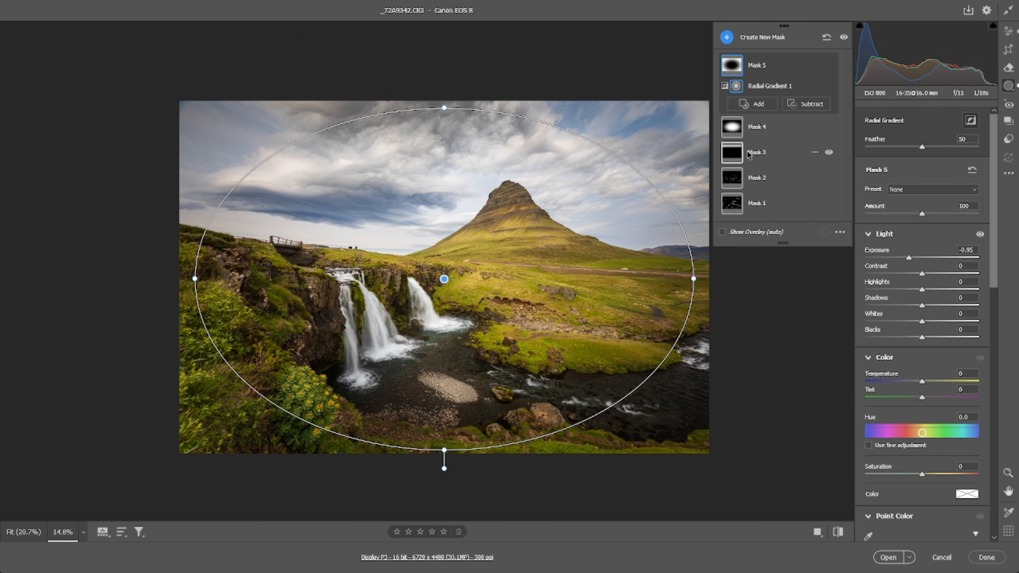
Compare the finished edit with the photo's default settings
{"action": "mouse_move", "coordinate": [741, 175]}
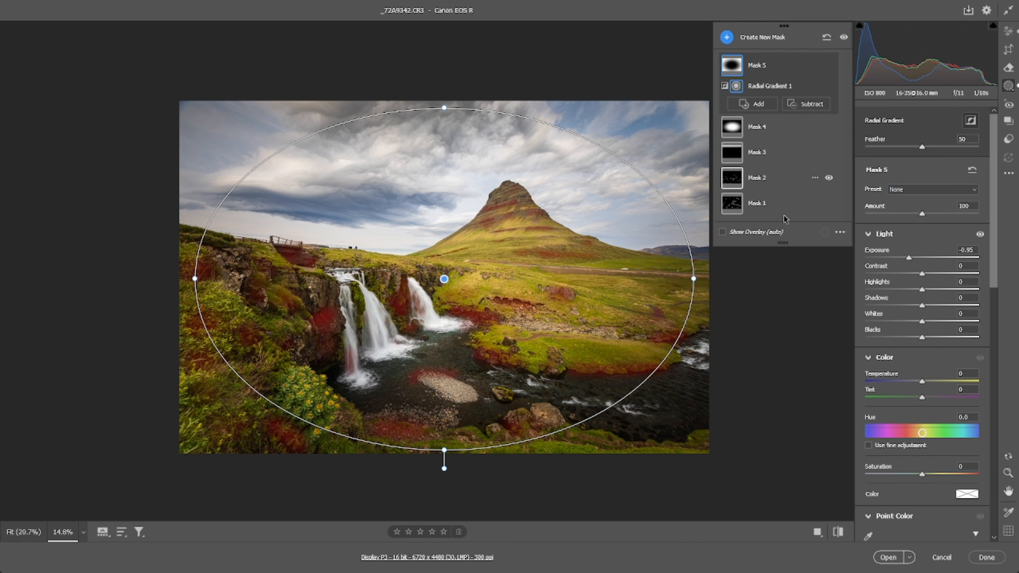
{"action": "mouse_move", "coordinate": [728, 205]}
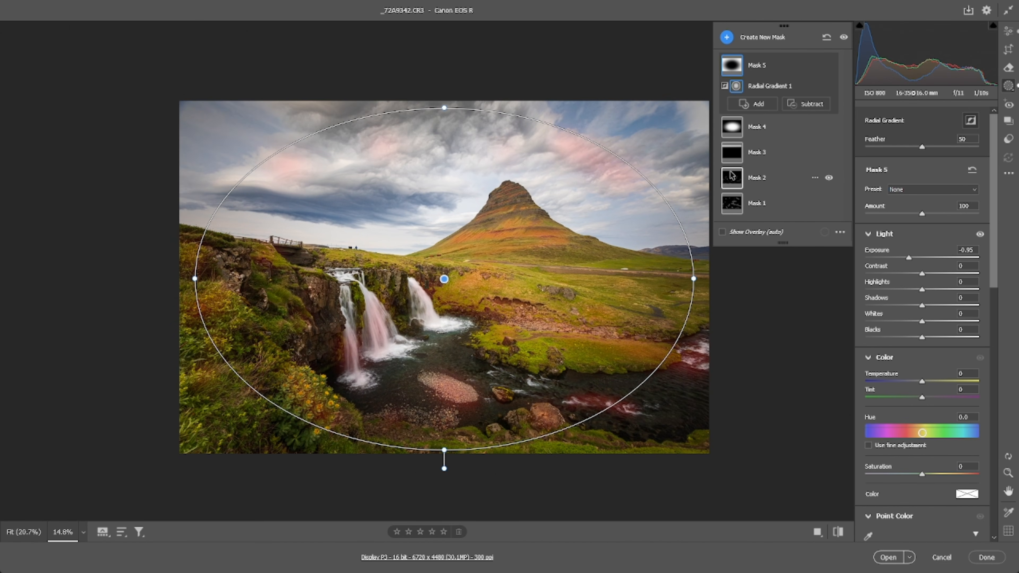
{"action": "mouse_move", "coordinate": [733, 138]}
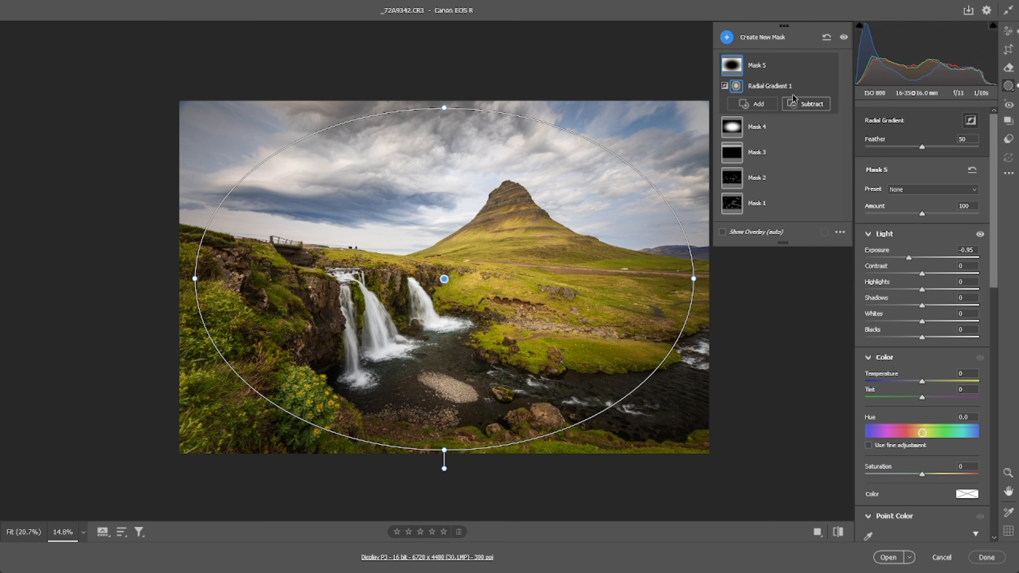
{"action": "left_click", "coordinate": [1008, 33]}
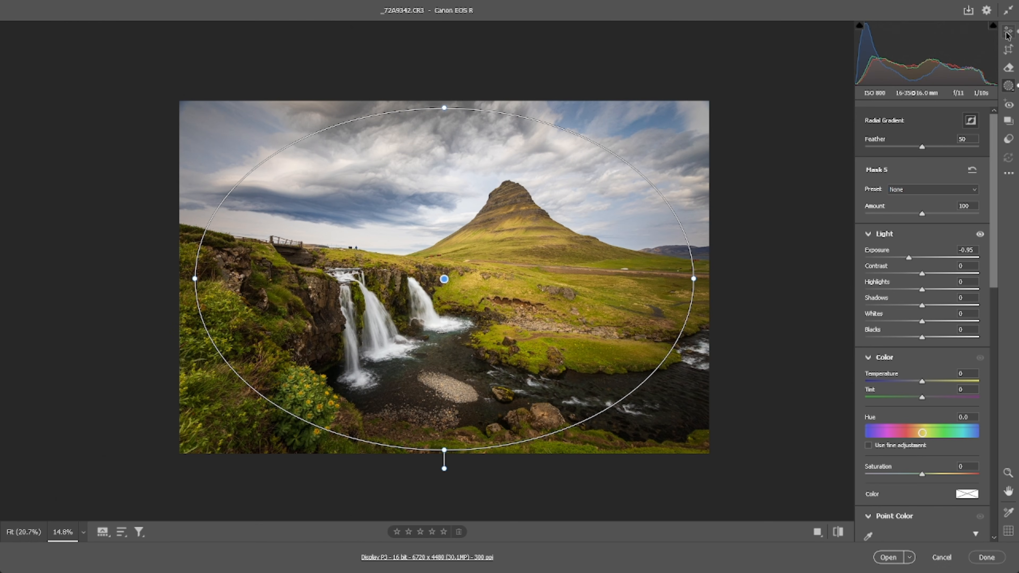
{"action": "left_click", "coordinate": [838, 532]}
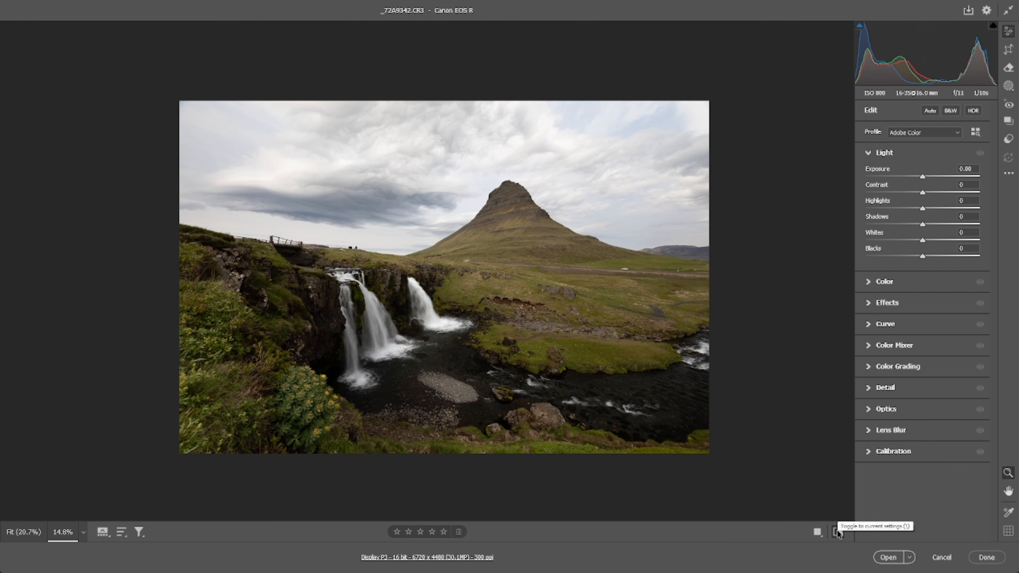
{"action": "left_click", "coordinate": [838, 532]}
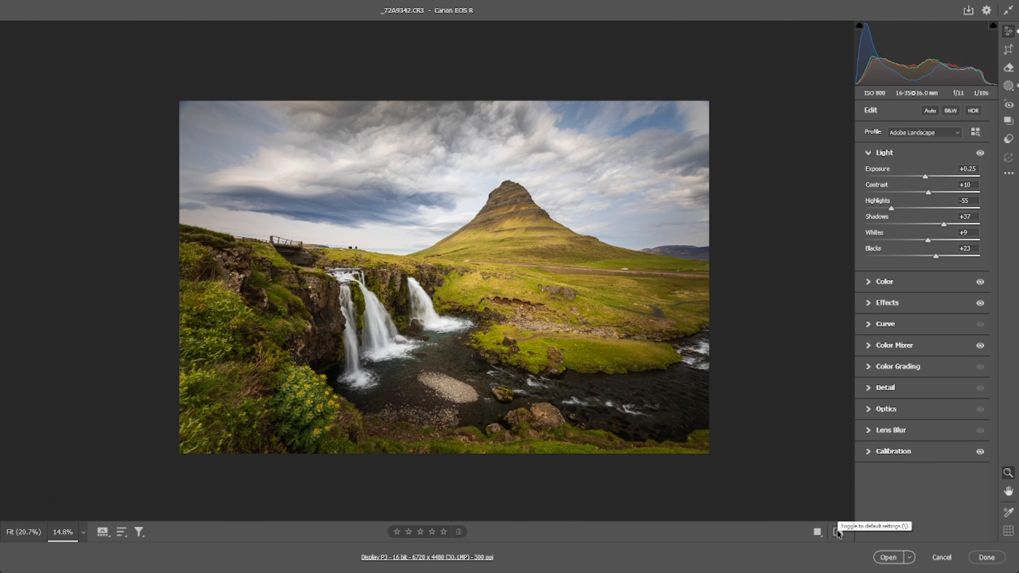
{"action": "left_click", "coordinate": [837, 532]}
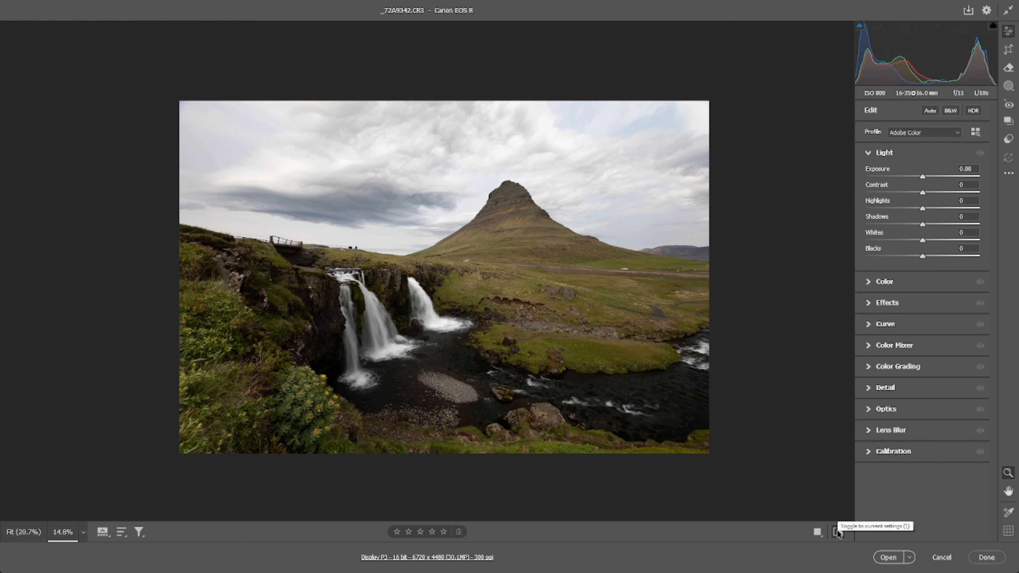
Toggle the photo between its default and current settings again to check the overall edit, ending on the current settings
{"action": "left_click", "coordinate": [837, 532]}
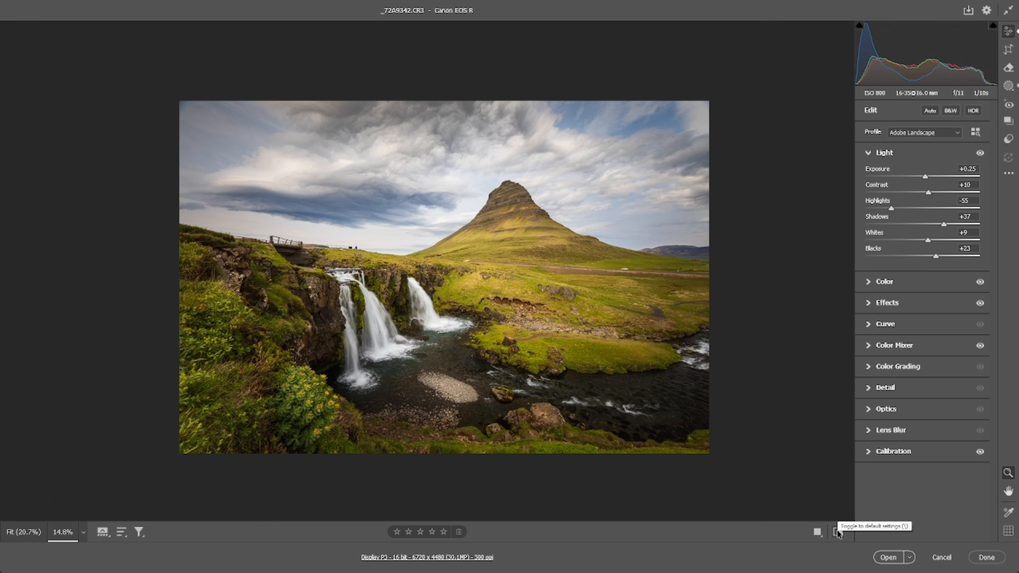
{"action": "left_click", "coordinate": [838, 532]}
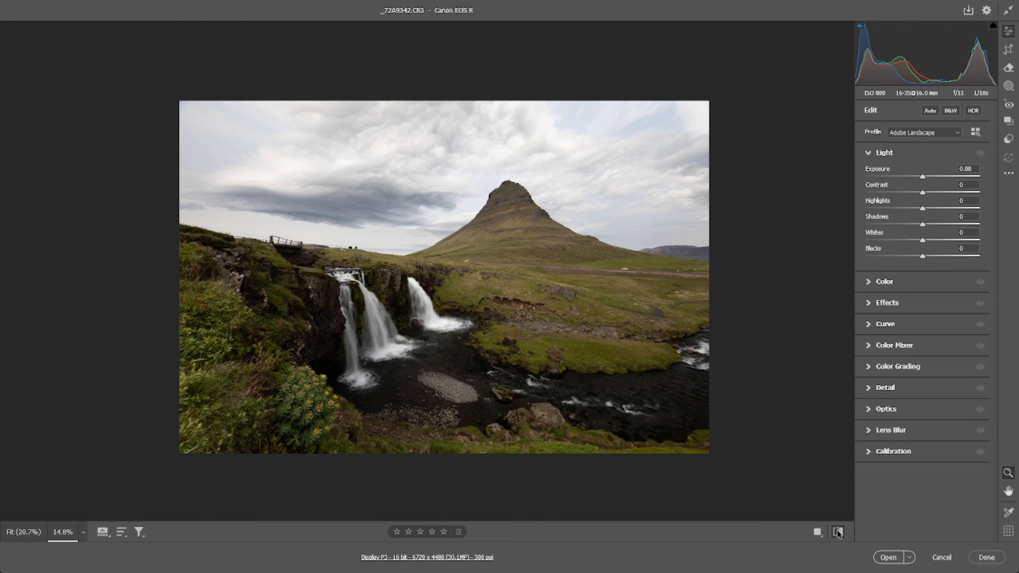
{"action": "left_click", "coordinate": [838, 532]}
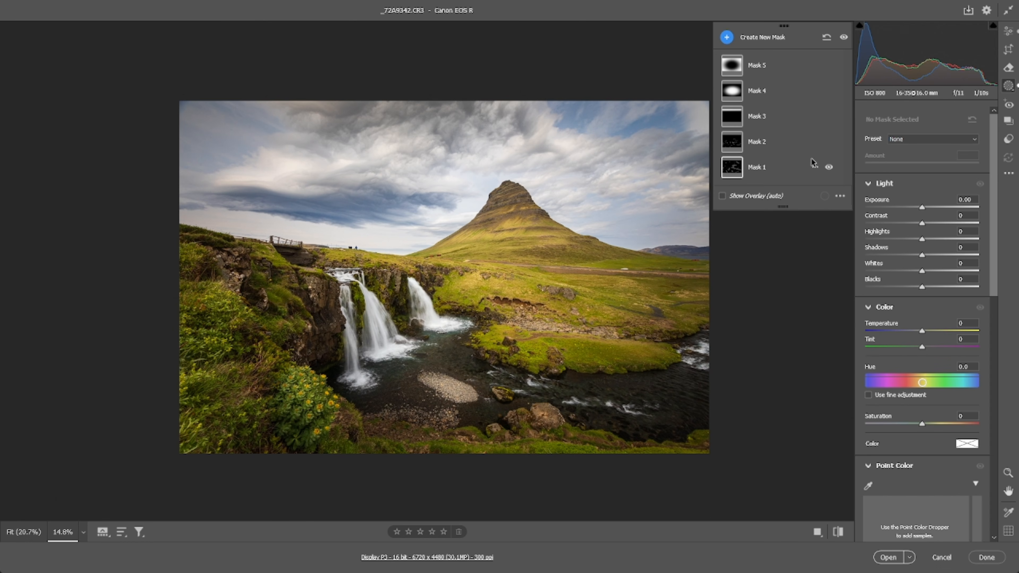
Compare the photo with and without all five dodge-and-burn masks by toggling their combined visibility, leaving the masks shown
{"action": "left_click", "coordinate": [845, 38]}
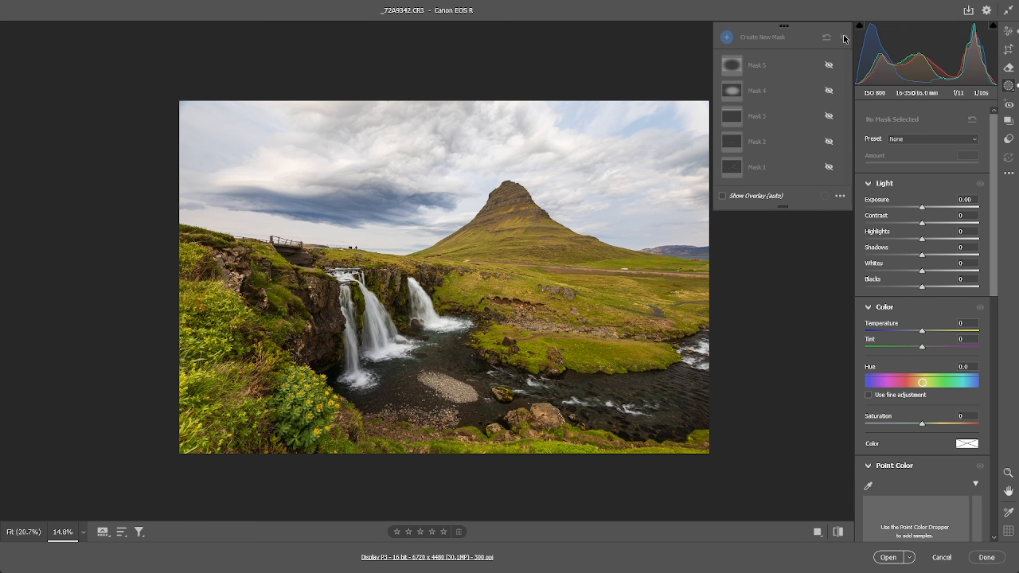
{"action": "left_click", "coordinate": [844, 37]}
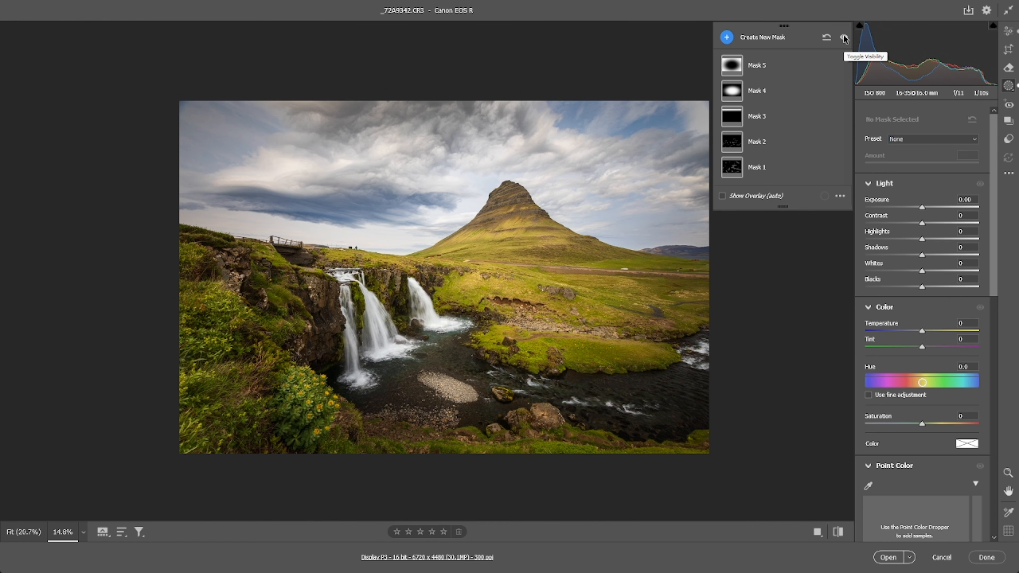
{"action": "left_click", "coordinate": [845, 37]}
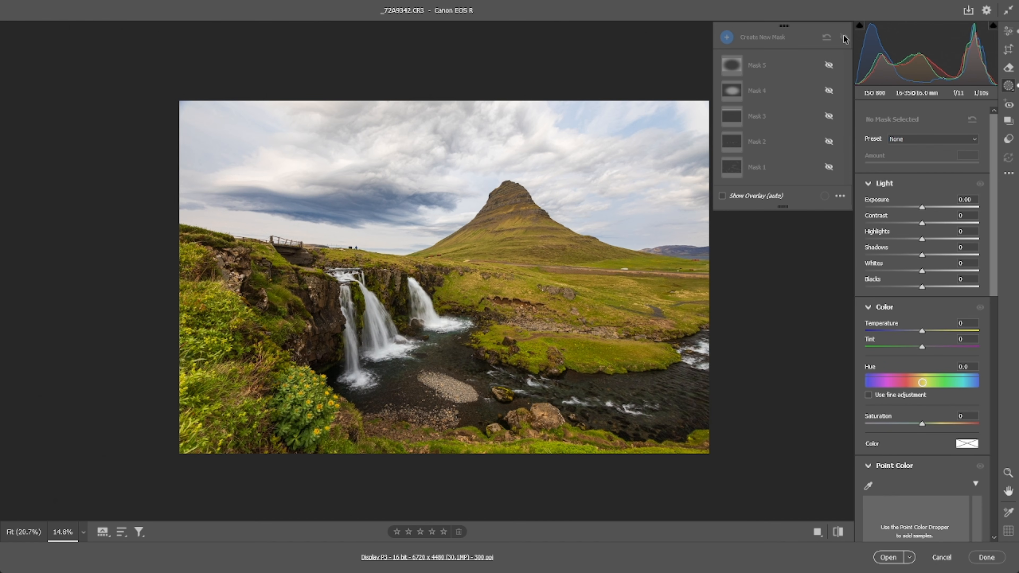
{"action": "left_click", "coordinate": [844, 38]}
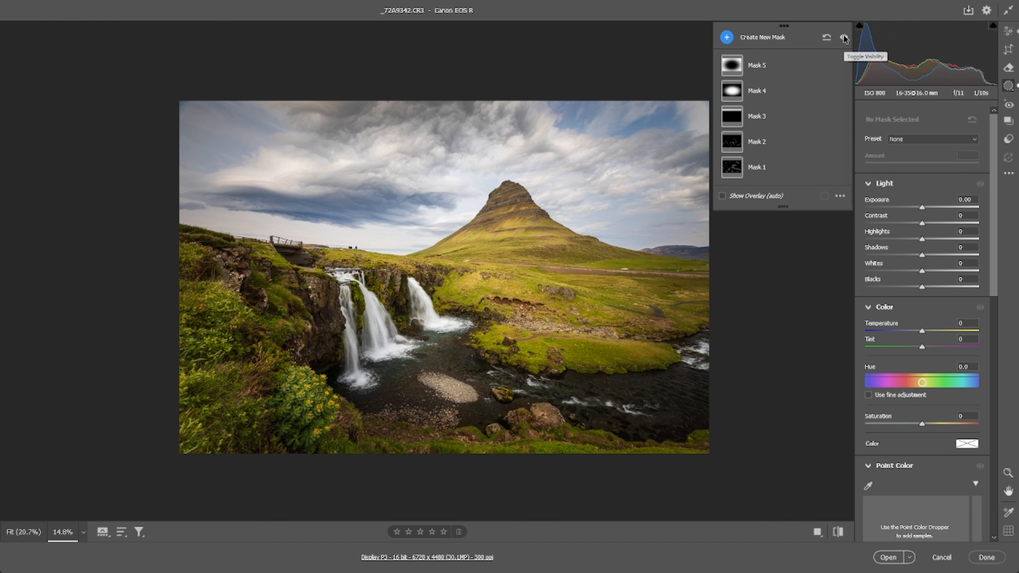